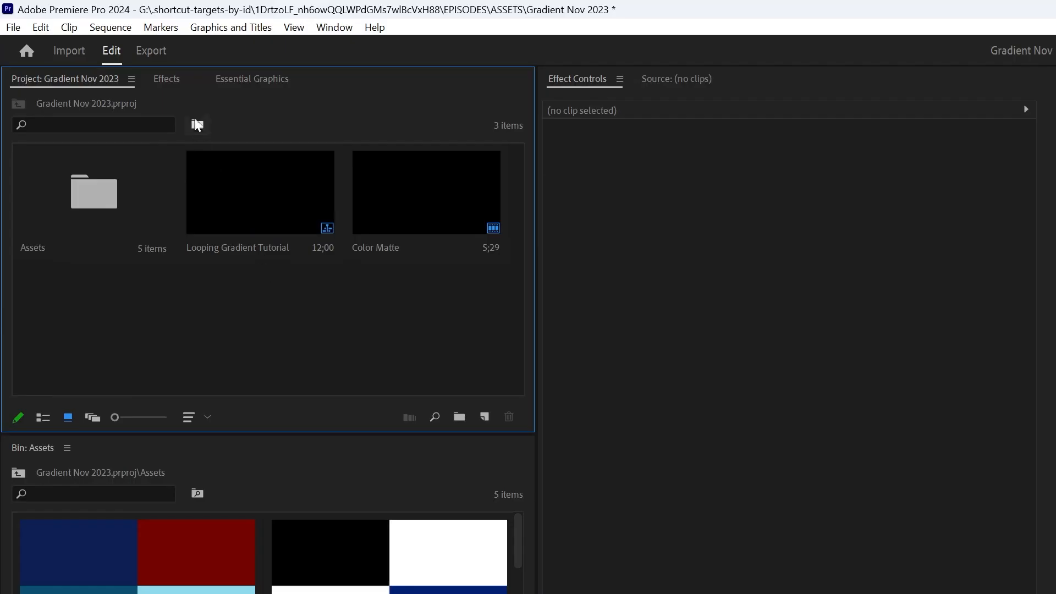
Search the effects for "gradi" and apply 4-Color Gradient to the Color Matte clip on Video 1
{"action": "left_click", "coordinate": [172, 80]}
{"action": "left_click", "coordinate": [124, 100]}
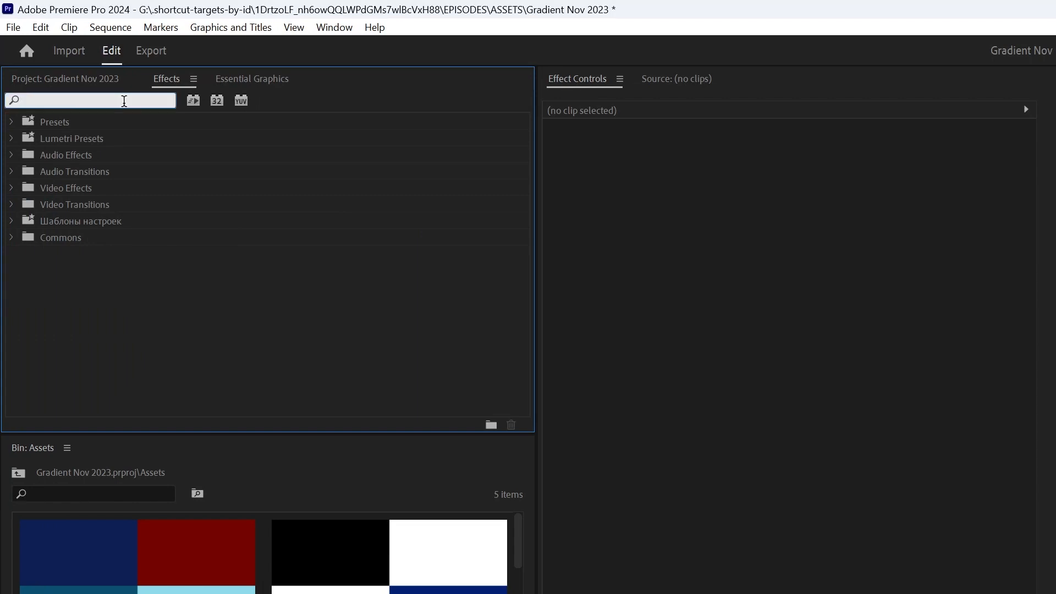
{"action": "type", "text": "gradi"}
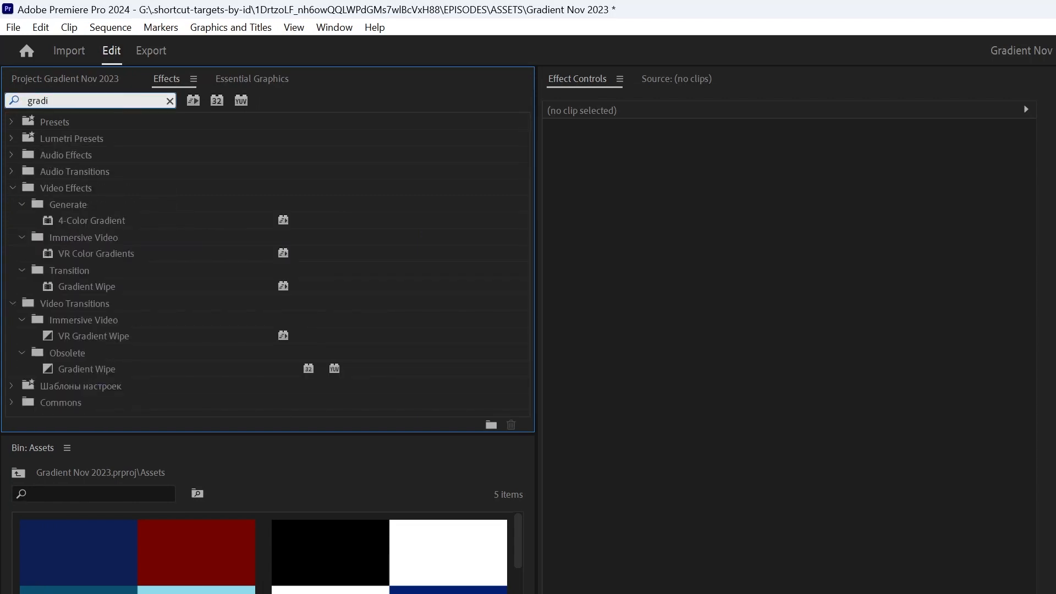
{"action": "left_click_drag", "start_coordinate": [105, 222], "coordinate": [426, 345]}
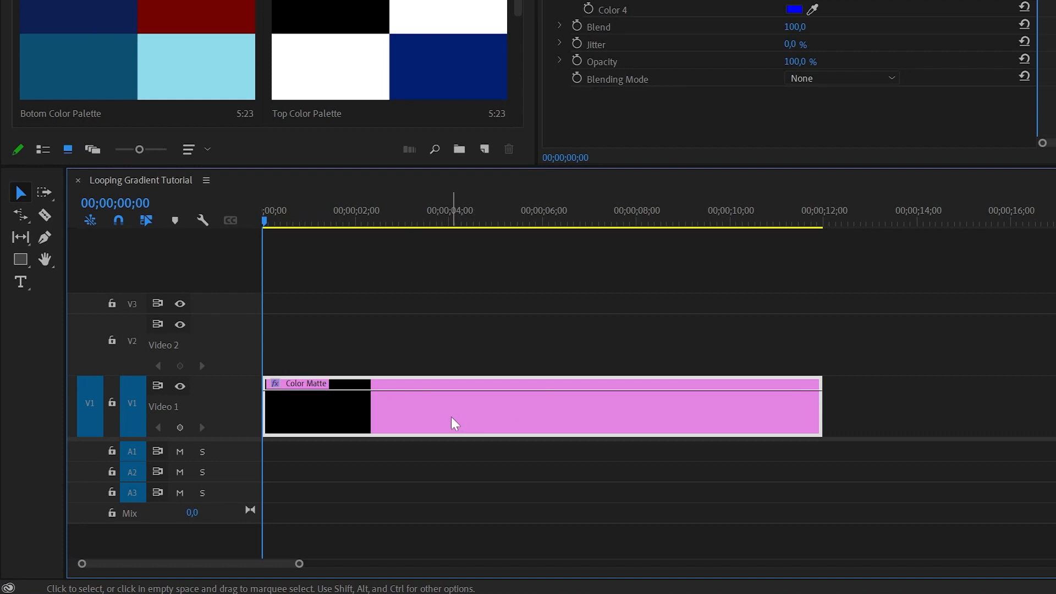
Duplicate the Color Matte clip onto Video 2 and set the copy's opacity blend mode to Soft Light
{"action": "left_click_drag", "start_coordinate": [453, 422], "coordinate": [443, 370]}
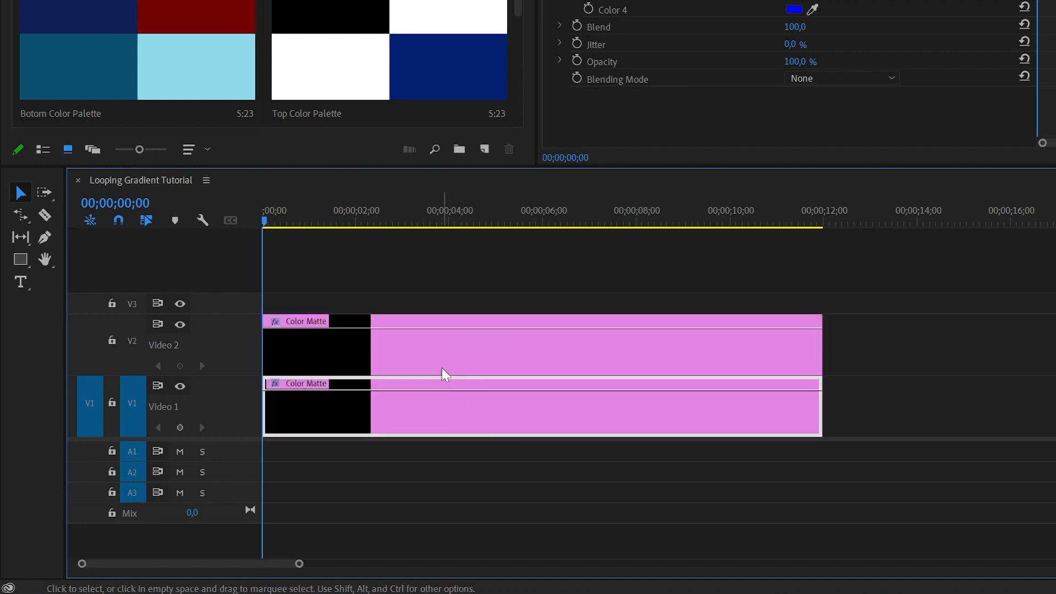
{"action": "left_click", "coordinate": [482, 354]}
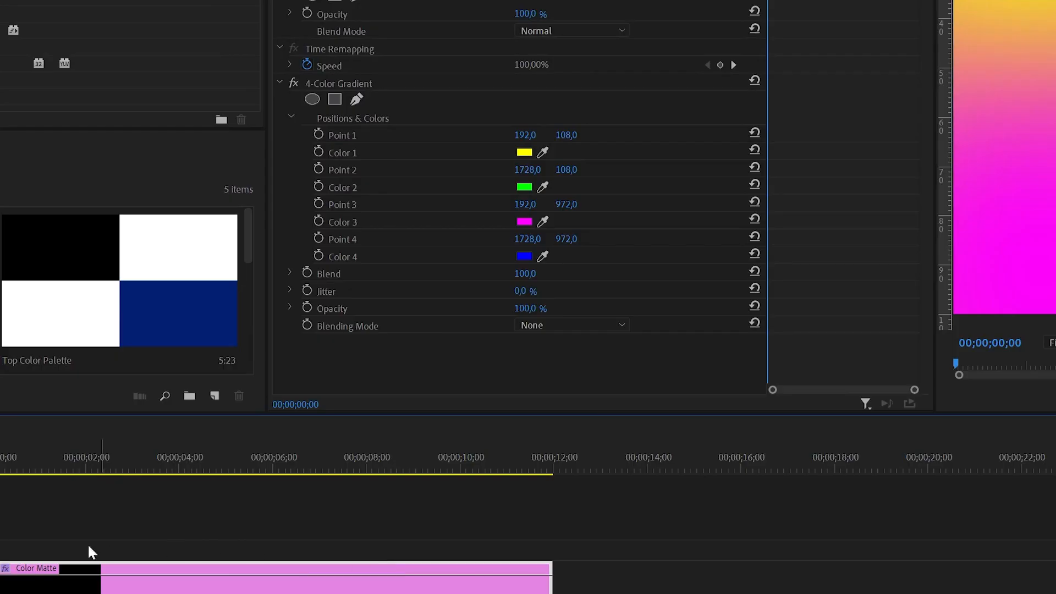
{"action": "left_click", "coordinate": [530, 31]}
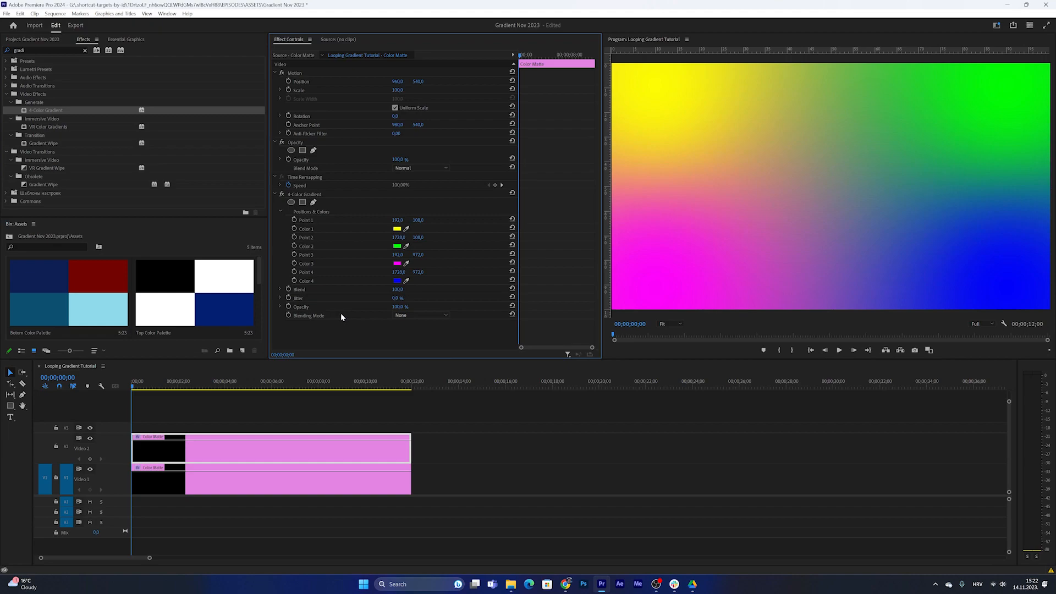
{"action": "left_click", "coordinate": [417, 168]}
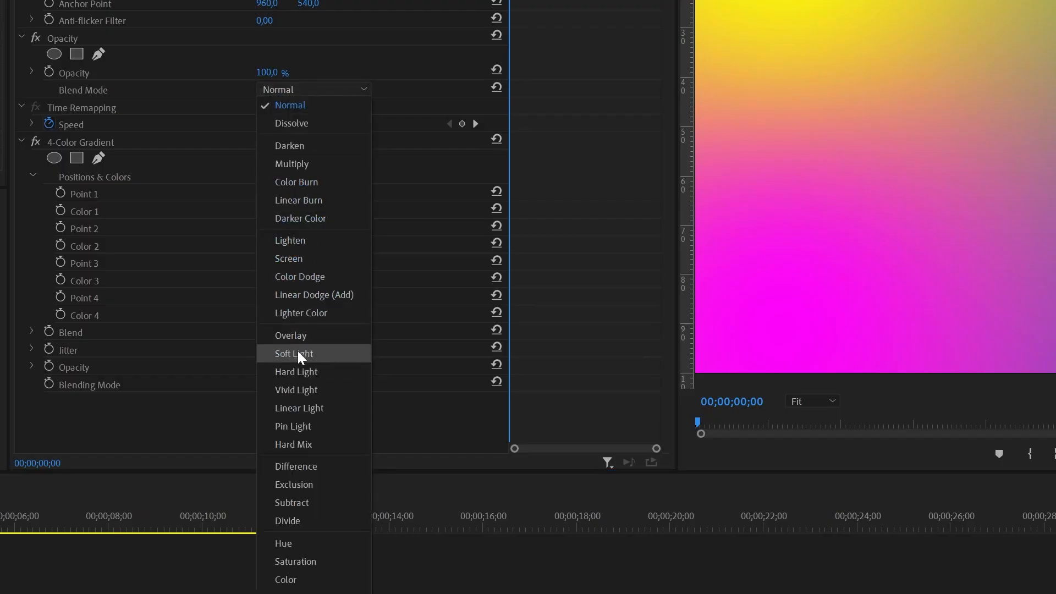
{"action": "left_click", "coordinate": [298, 355]}
{"action": "left_click", "coordinate": [298, 419]}
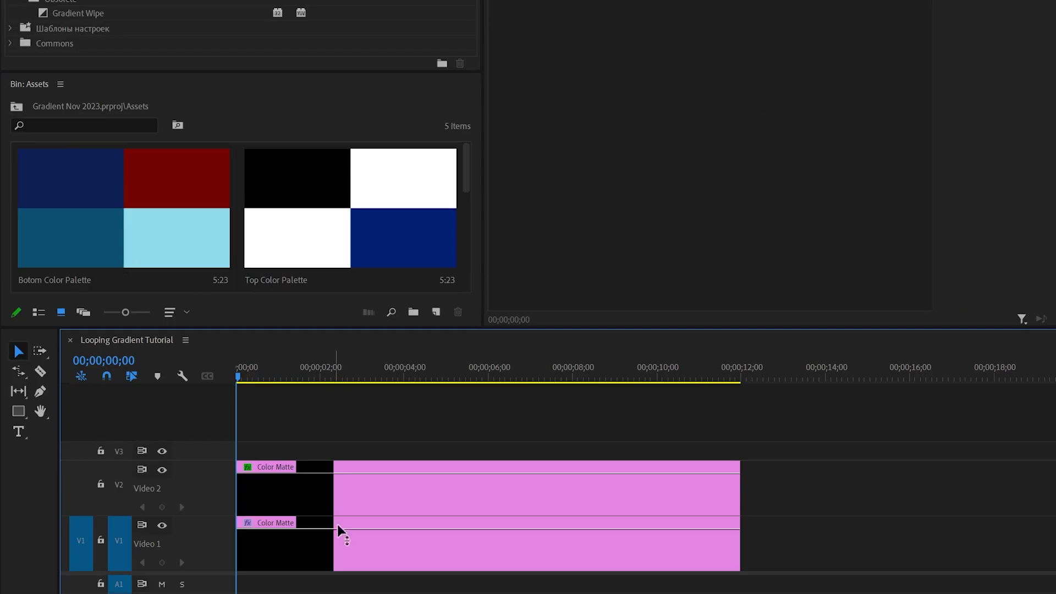
Sample the Video 2 clip's gradient Colors 1–4 from Top Color Palette as black, white, white and dark blue
{"action": "left_click", "coordinate": [187, 469]}
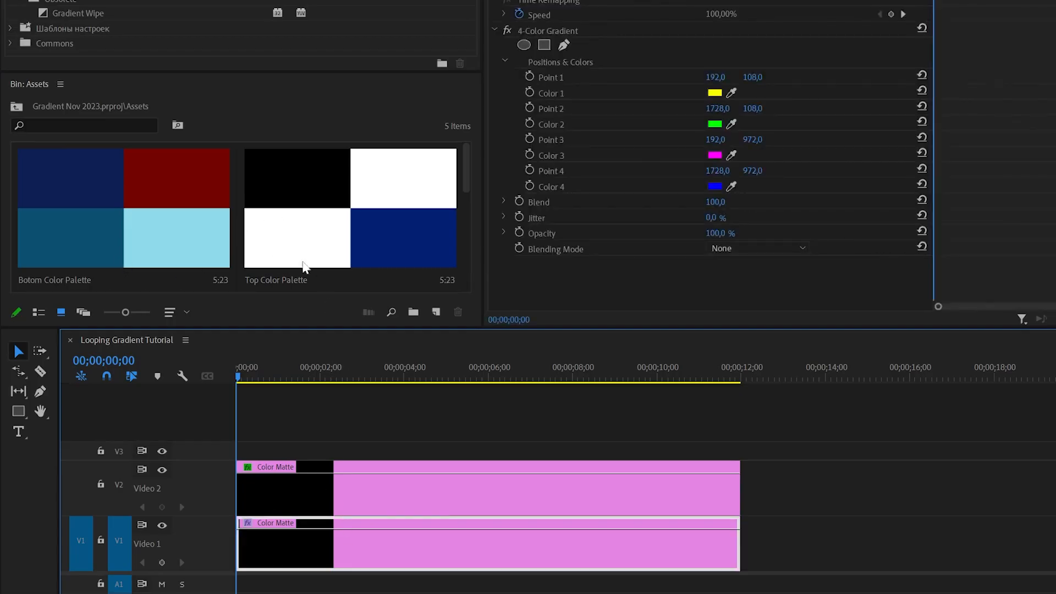
{"action": "left_click", "coordinate": [352, 411]}
{"action": "left_click", "coordinate": [416, 482]}
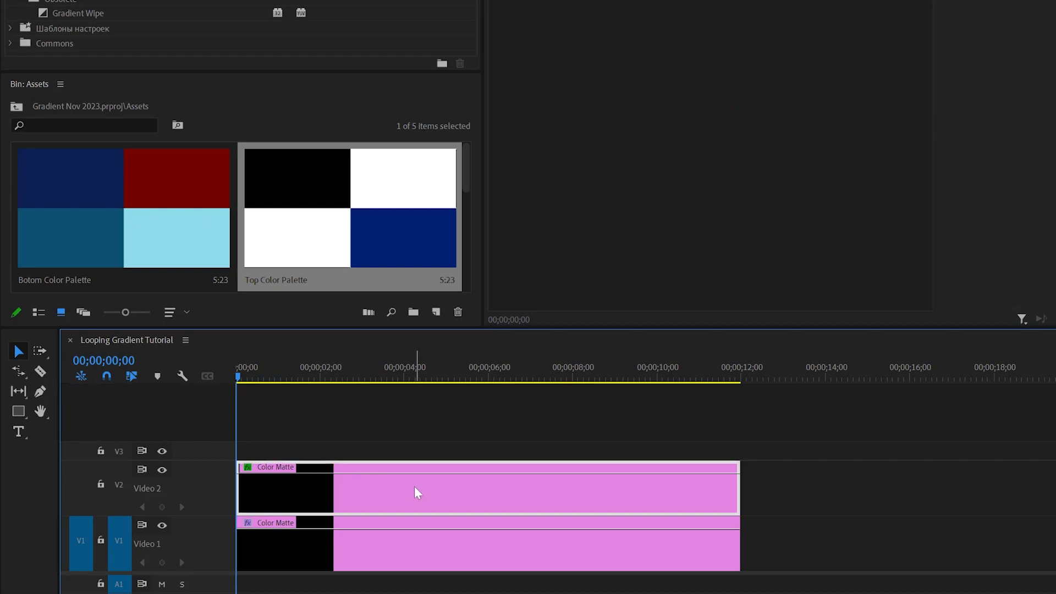
{"action": "left_click", "coordinate": [730, 93]}
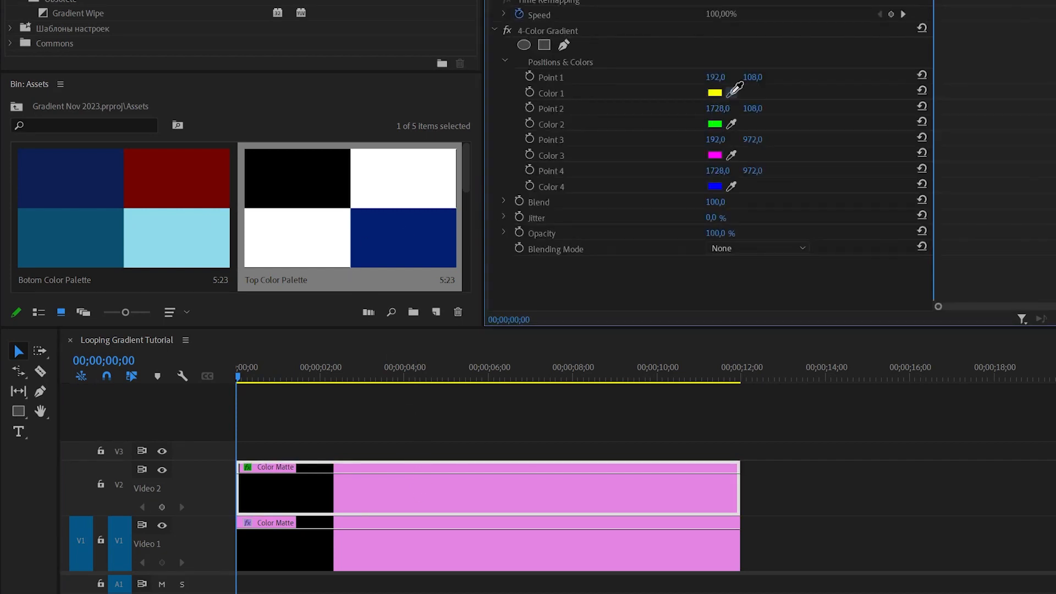
{"action": "left_click", "coordinate": [324, 184]}
{"action": "left_click", "coordinate": [731, 124]}
{"action": "left_click", "coordinate": [379, 173]}
{"action": "left_click", "coordinate": [732, 154]}
{"action": "left_click", "coordinate": [320, 243]}
{"action": "left_click", "coordinate": [730, 186]}
{"action": "left_click", "coordinate": [431, 251]}
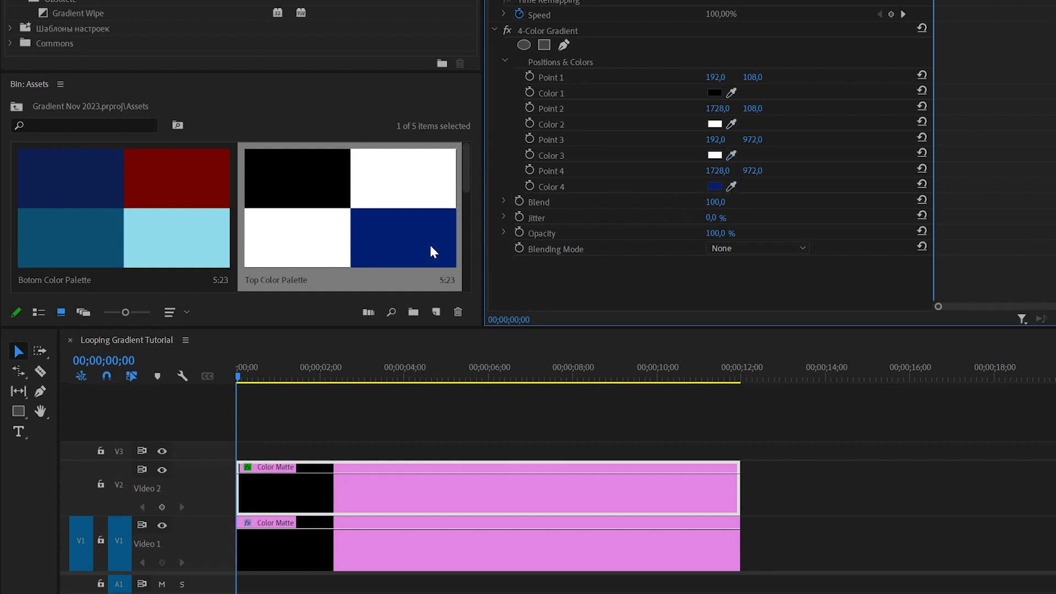
Sample the Video 1 clip's gradient Colors 1–4 from Botom Color Palette as navy, dark red, teal and light blue
{"action": "left_click", "coordinate": [459, 544]}
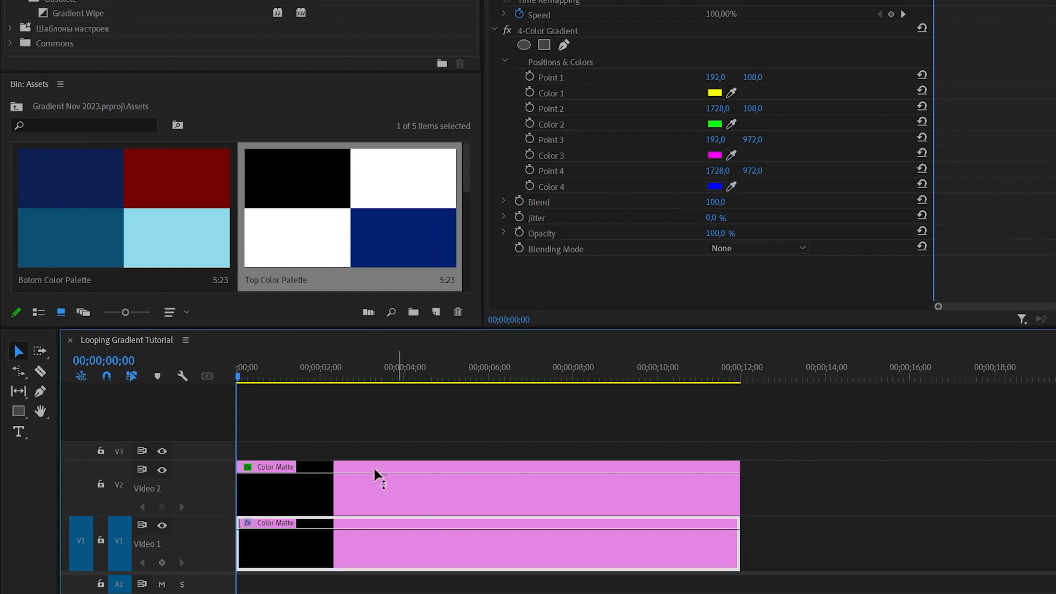
{"action": "left_click", "coordinate": [731, 93]}
{"action": "left_click", "coordinate": [97, 185]}
{"action": "left_click", "coordinate": [731, 124]}
{"action": "left_click", "coordinate": [200, 177]}
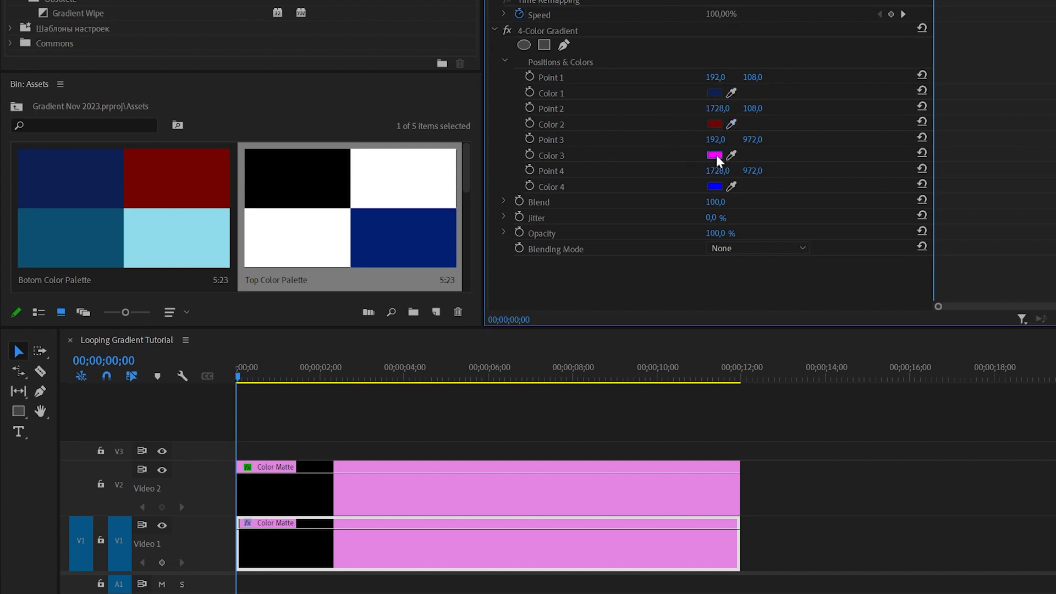
{"action": "left_click", "coordinate": [730, 155]}
{"action": "left_click", "coordinate": [84, 240]}
{"action": "left_click", "coordinate": [730, 186]}
{"action": "left_click", "coordinate": [219, 236]}
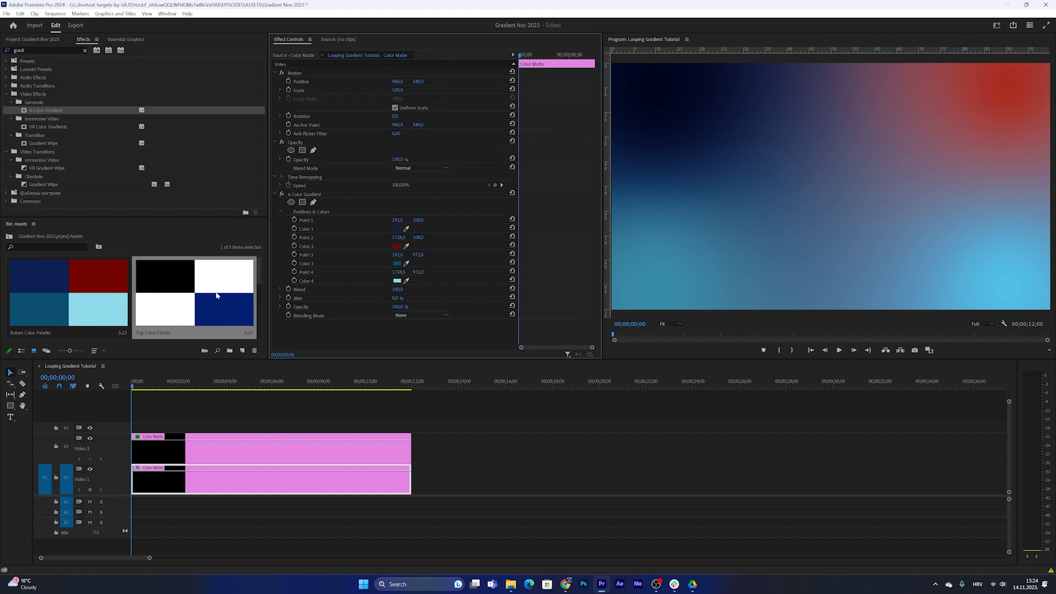
{"action": "left_click", "coordinate": [111, 293]}
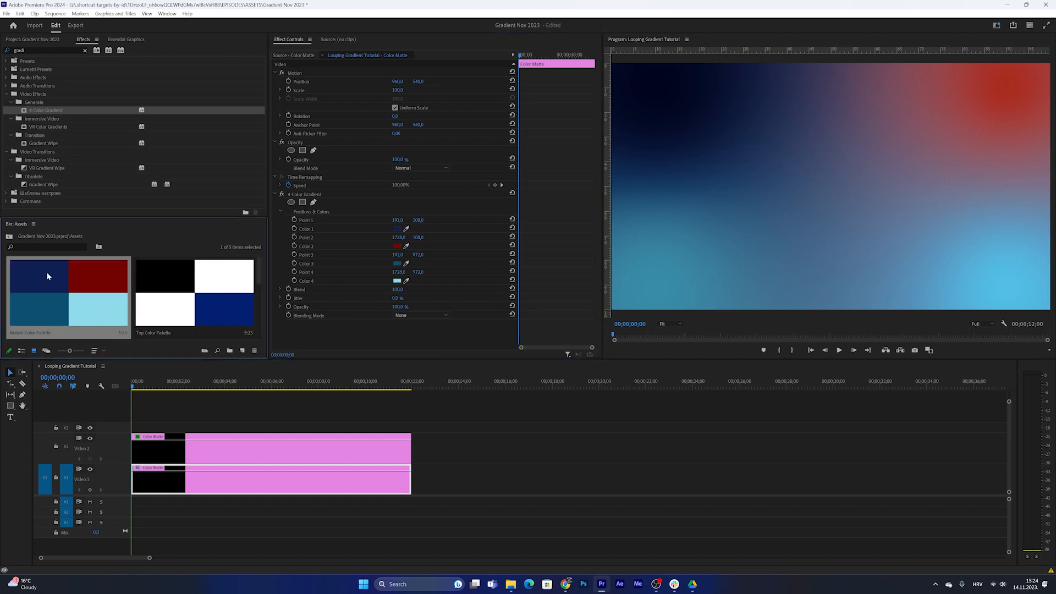
{"action": "left_click", "coordinate": [200, 483]}
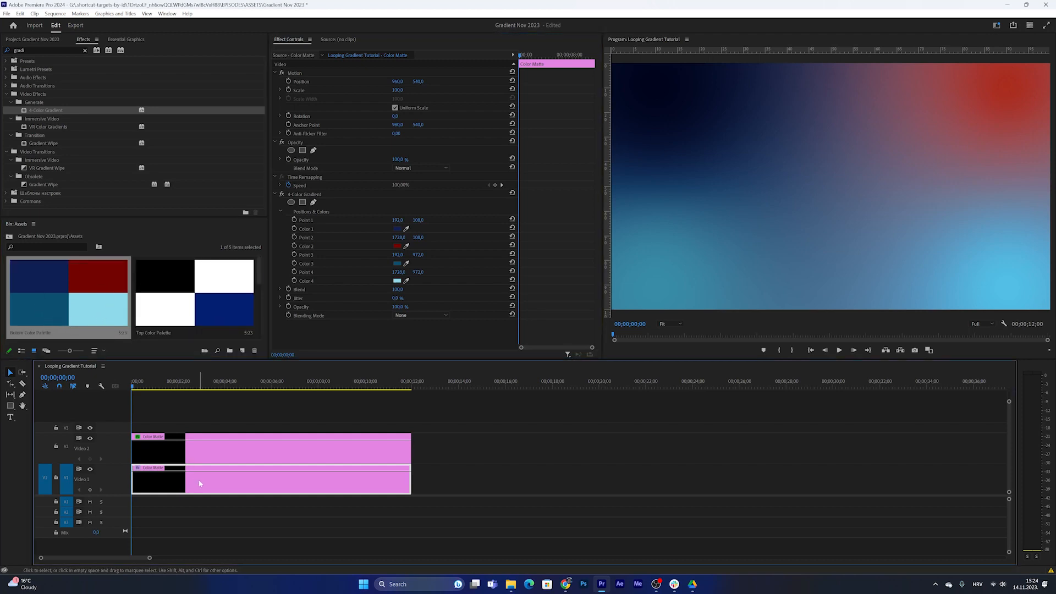
{"action": "left_click", "coordinate": [206, 460]}
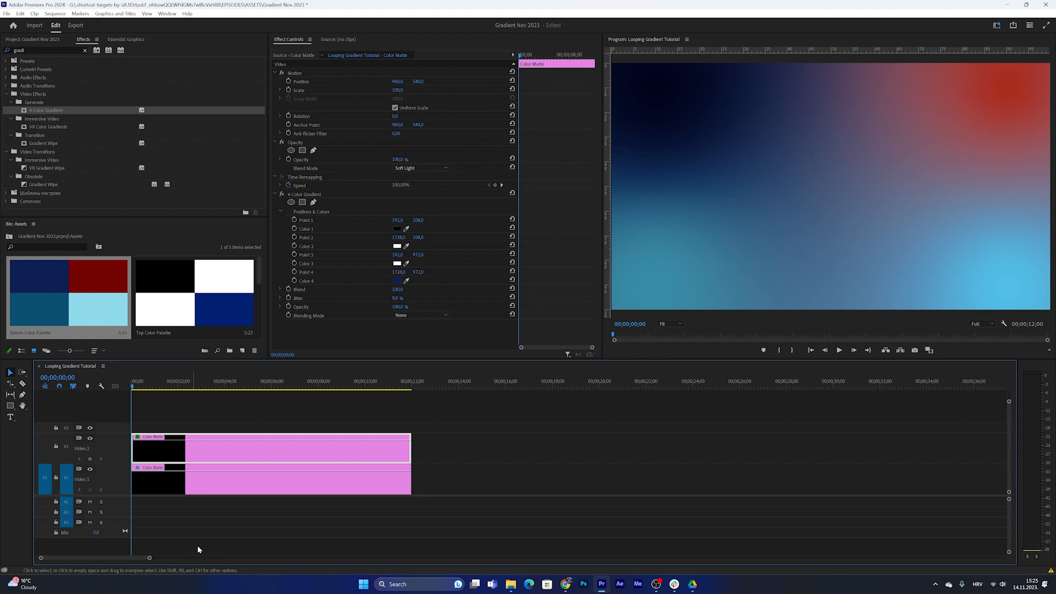
{"action": "left_click_drag", "start_coordinate": [216, 531], "coordinate": [236, 491]}
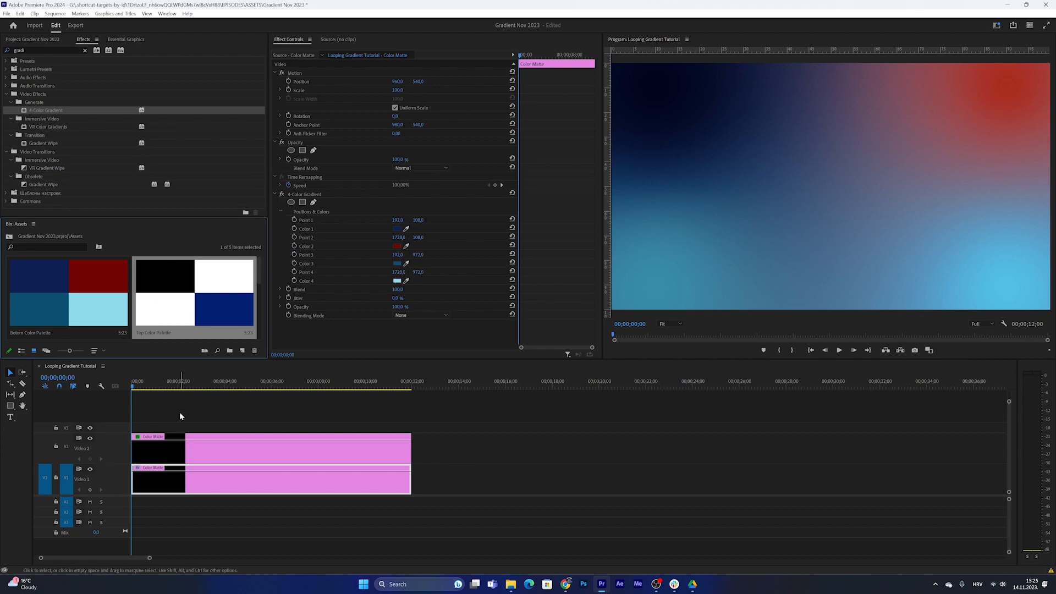
Enable keyframe animation for Points 1, 2, 3 and 4 of the Video 2 clip's gradient at 00;00;00;00
{"action": "left_click", "coordinate": [197, 456]}
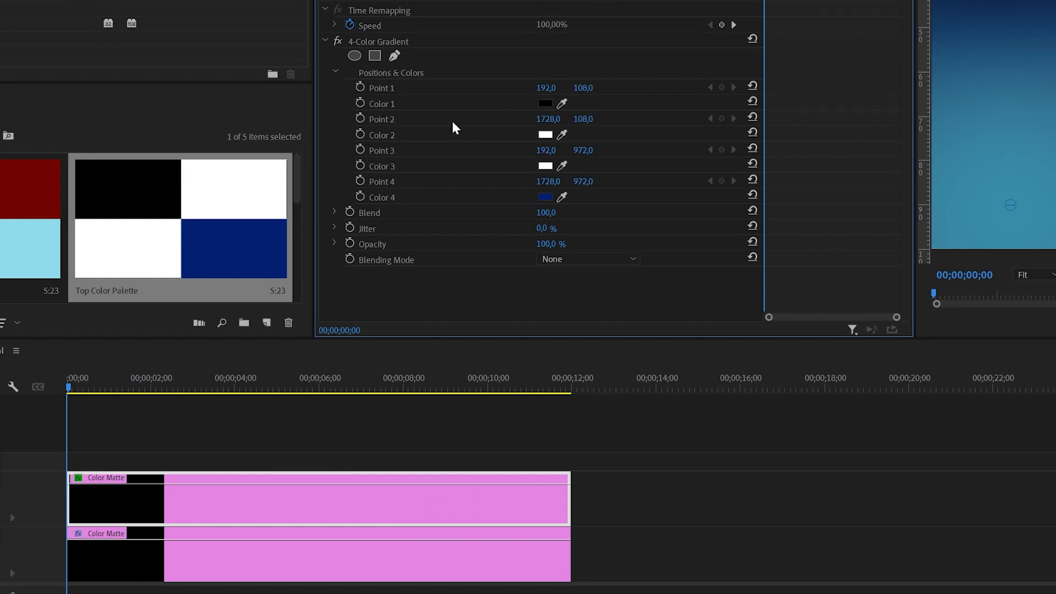
{"action": "left_click", "coordinate": [361, 88]}
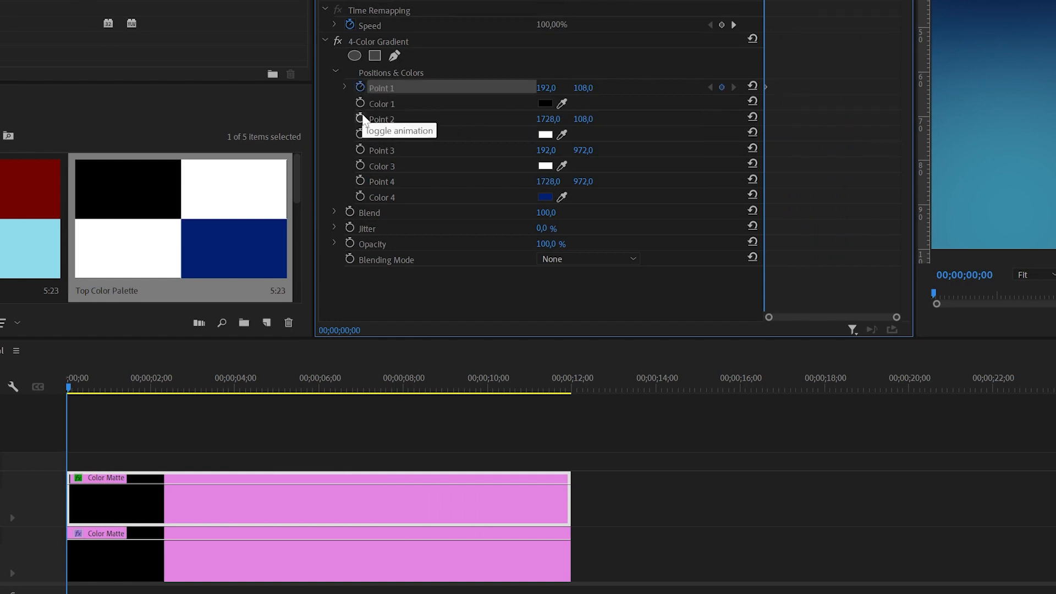
{"action": "left_click", "coordinate": [361, 119]}
{"action": "left_click", "coordinate": [360, 149]}
{"action": "left_click", "coordinate": [360, 181]}
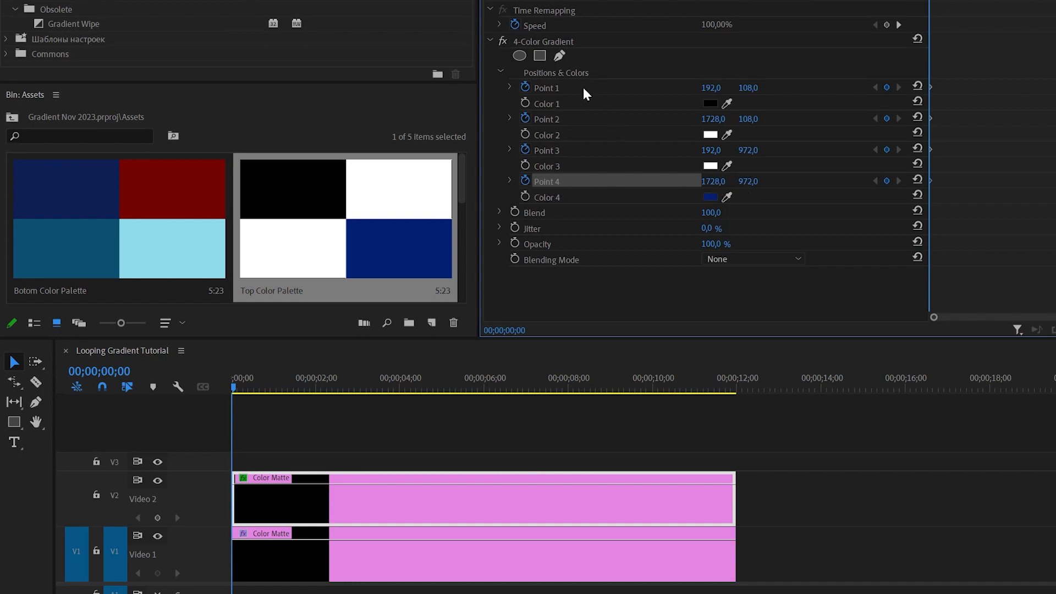
Select the Video 2 clip's 4-Color Gradient effect and move the playhead to 00;00;03;00
{"action": "left_click", "coordinate": [566, 43]}
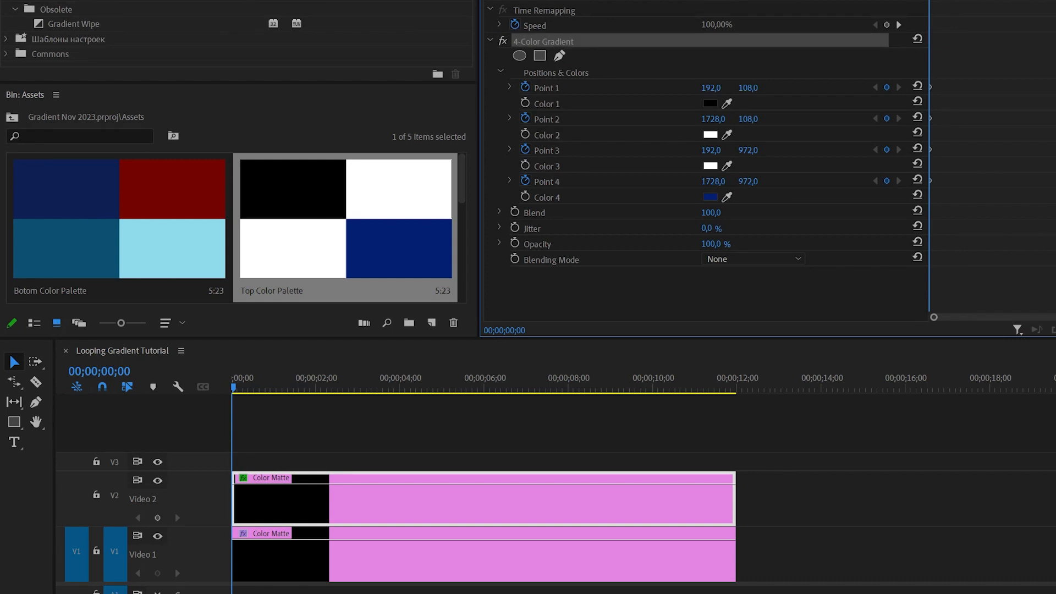
{"action": "left_click_drag", "start_coordinate": [929, 1], "coordinate": [955, 1]}
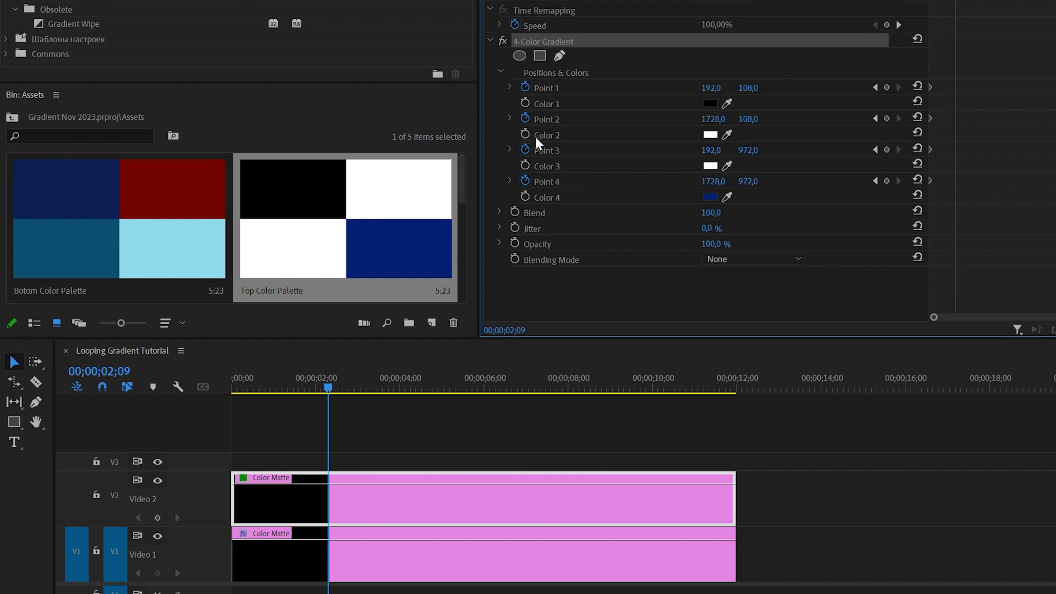
{"action": "left_click", "coordinate": [123, 373]}
{"action": "left_click", "coordinate": [117, 371]}
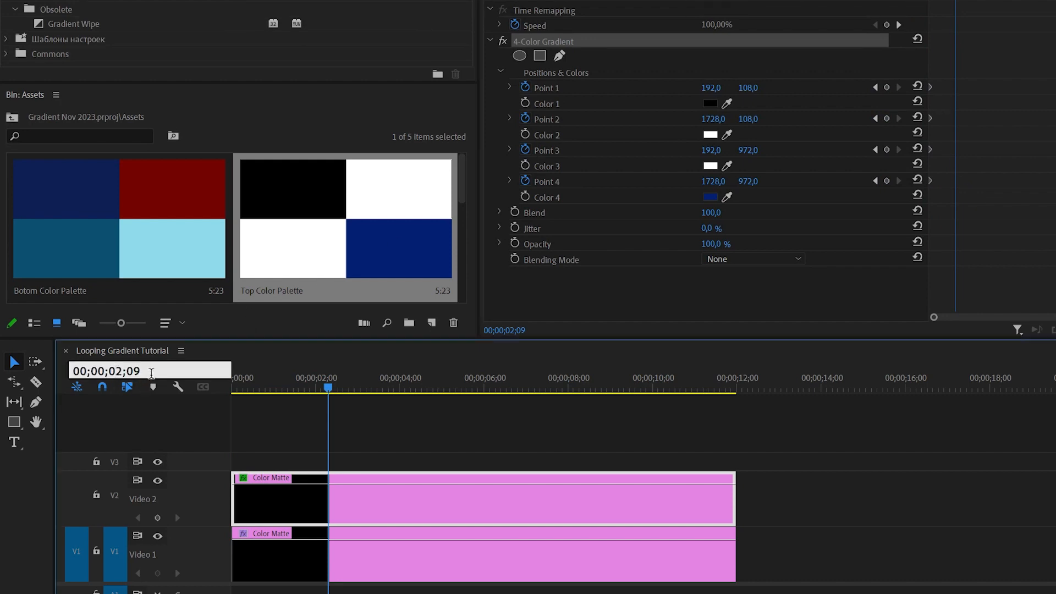
{"action": "key", "text": "Delete"}
{"action": "type", "text": "3"}
{"action": "left_click", "coordinate": [149, 369]}
{"action": "key", "text": "BackSpace"}
{"action": "key", "text": "BackSpace"}
{"action": "type", "text": "00"}
{"action": "key", "text": "Return"}
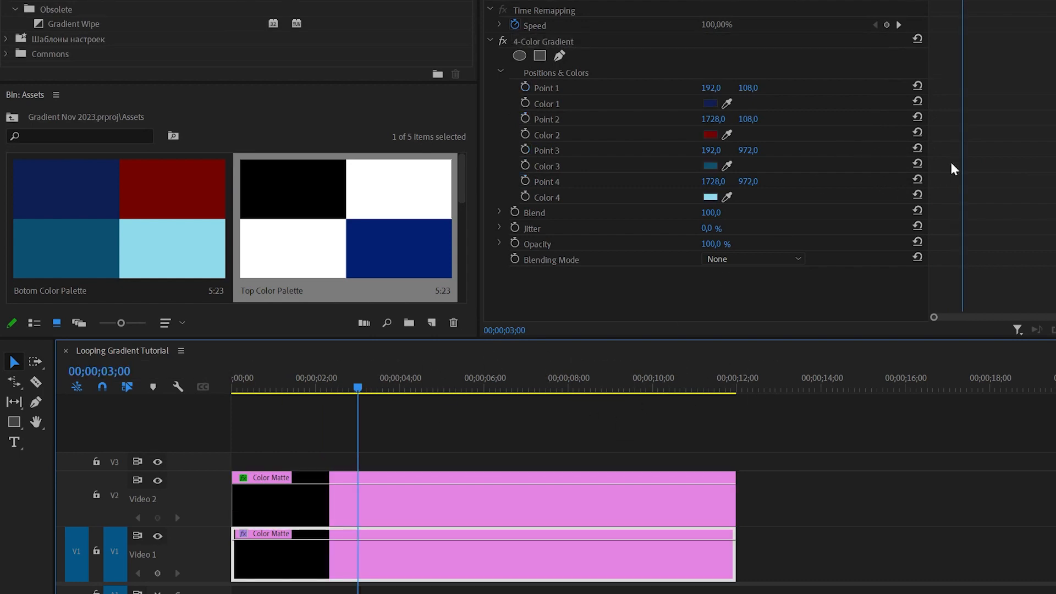
Keyframe the Video 2 gradient points at 00;00;03;00: Point 1 lower left, Point 2 lower right, Point 3 upper right, Point 4 upper left
{"action": "left_click", "coordinate": [437, 519]}
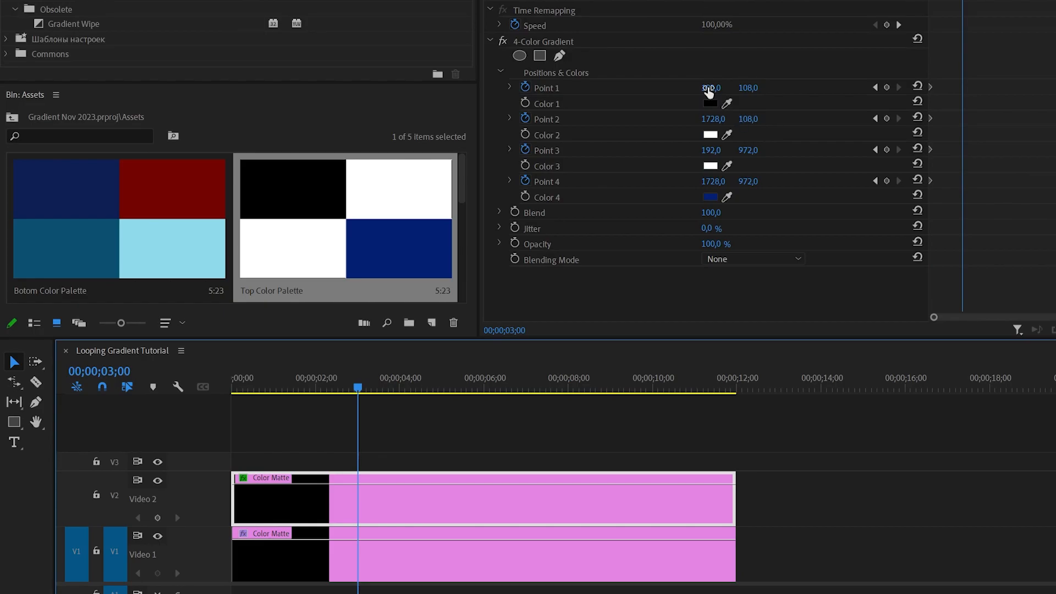
{"action": "left_click", "coordinate": [582, 43]}
{"action": "left_click_drag", "start_coordinate": [655, 89], "coordinate": [979, 100]}
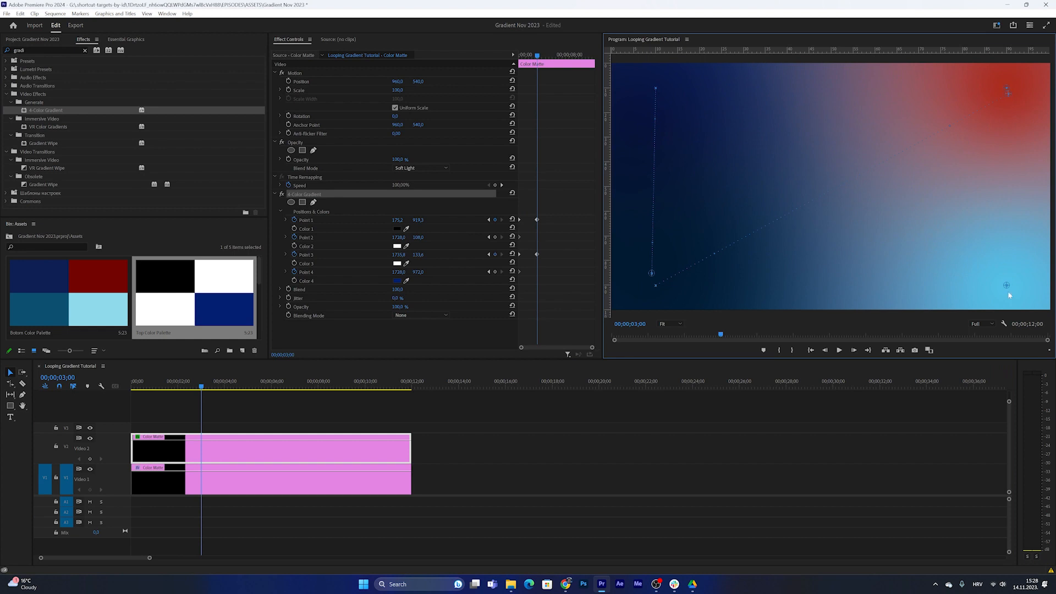
{"action": "left_click_drag", "start_coordinate": [1007, 289], "coordinate": [656, 89]}
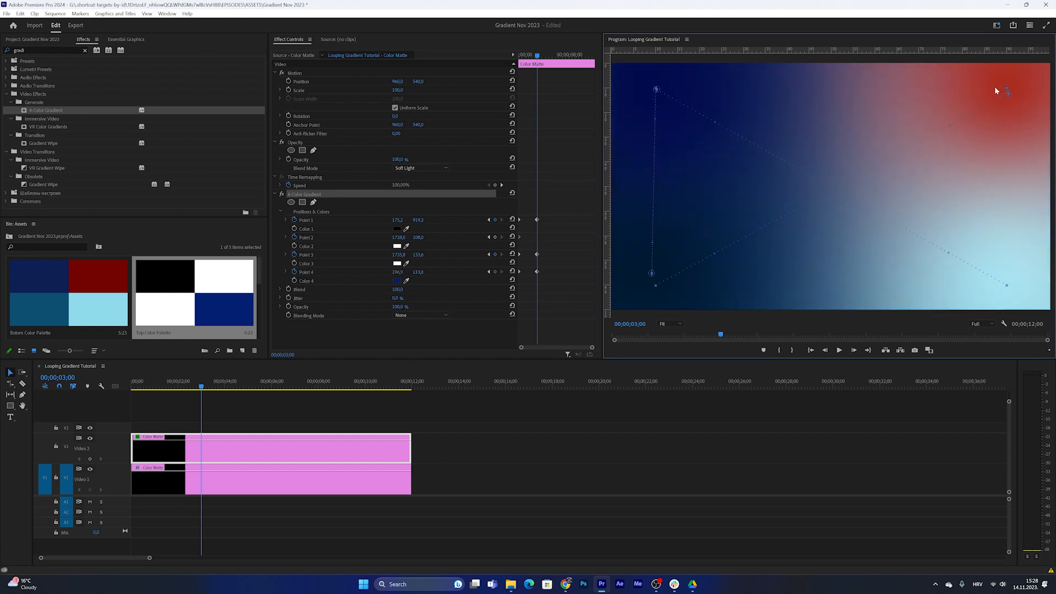
{"action": "left_click_drag", "start_coordinate": [1006, 100], "coordinate": [1006, 288]}
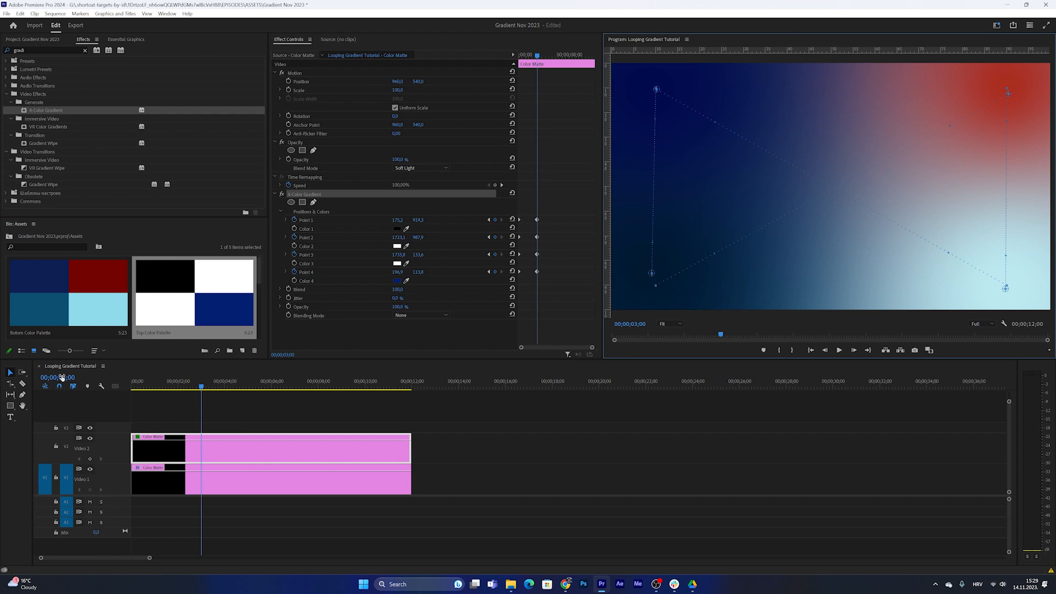
Move to 00;00;06;00 and reposition Point 1 to the lower right, Point 2 lower left, Point 3 upper left and Point 4 upper right
{"action": "left_click", "coordinate": [61, 377]}
{"action": "type", "text": "600"}
{"action": "key", "text": "Return"}
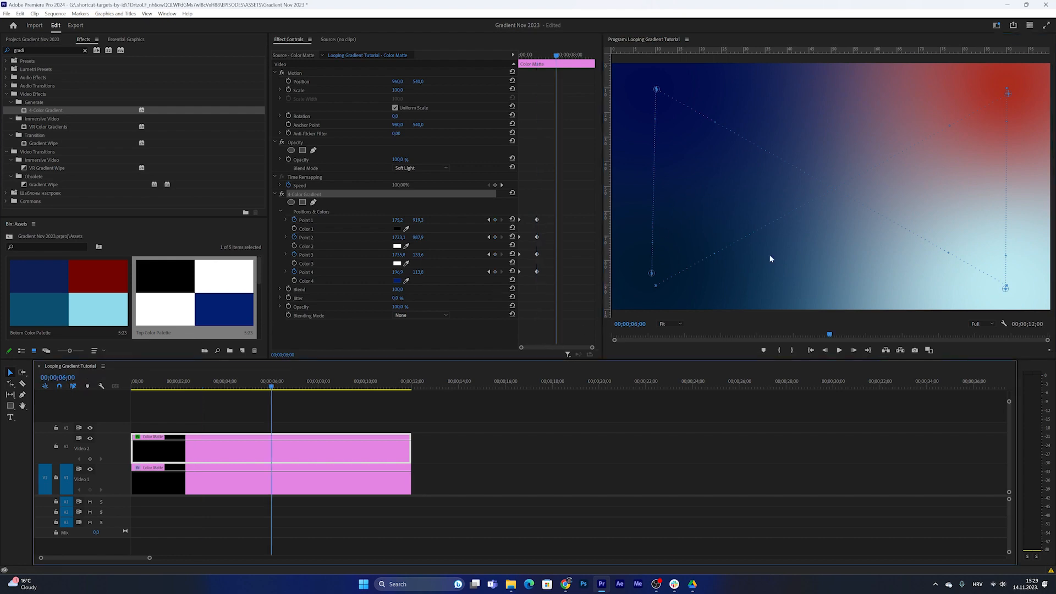
{"action": "mouse_move", "coordinate": [652, 273]}
{"action": "left_mouse_down"}
{"action": "mouse_move", "coordinate": [1001, 279]}
{"action": "mouse_move", "coordinate": [660, 286]}
{"action": "left_mouse_up"}
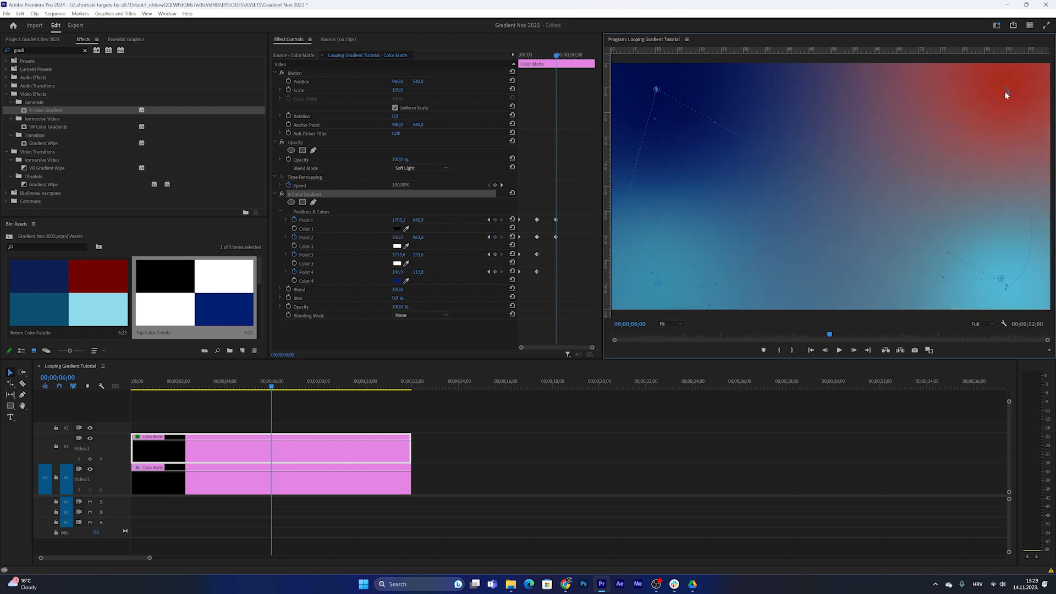
{"action": "mouse_move", "coordinate": [1005, 91]}
{"action": "left_mouse_down"}
{"action": "mouse_move", "coordinate": [679, 91]}
{"action": "mouse_move", "coordinate": [1010, 90]}
{"action": "left_mouse_up"}
Move to 00;00;09;00 and reposition Points 1 and 2 to the upper right, Point 3 lower left and Point 4 upper left
{"action": "left_click", "coordinate": [77, 378]}
{"action": "type", "text": "9"}
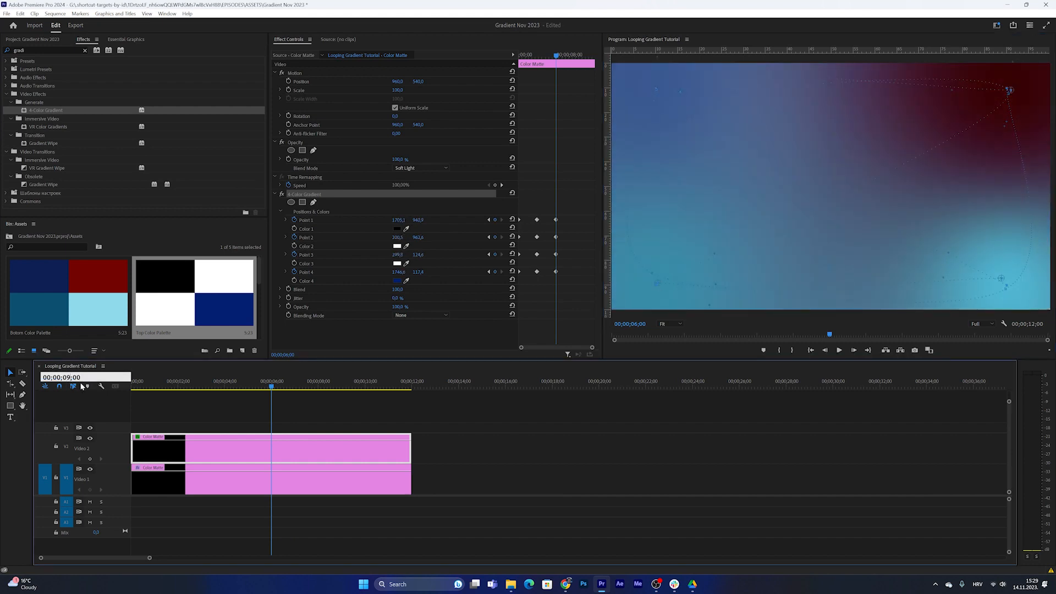
{"action": "key", "text": "Return"}
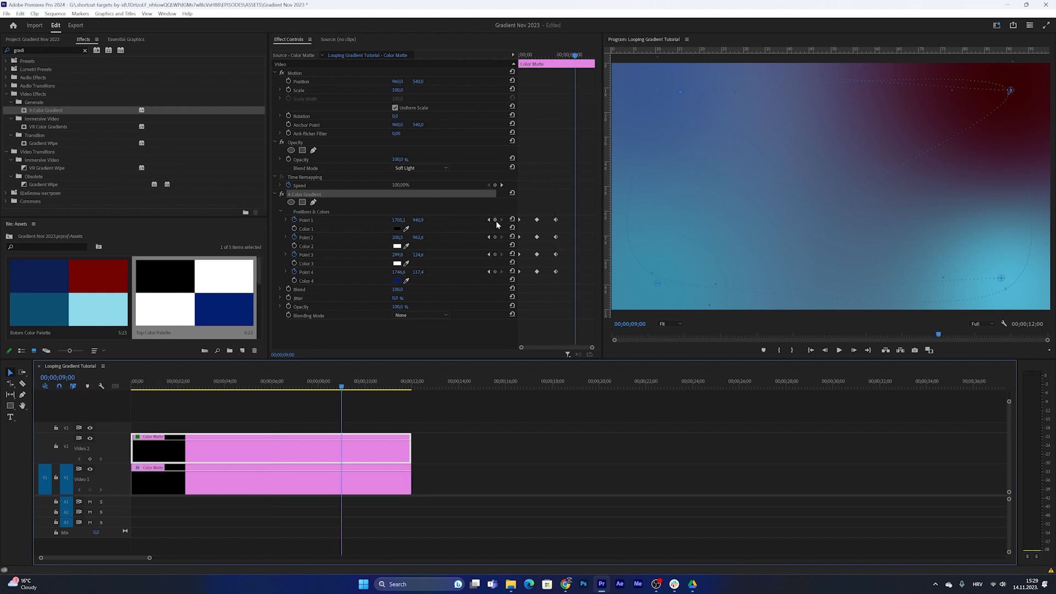
{"action": "left_click_drag", "start_coordinate": [1010, 94], "coordinate": [1013, 136]}
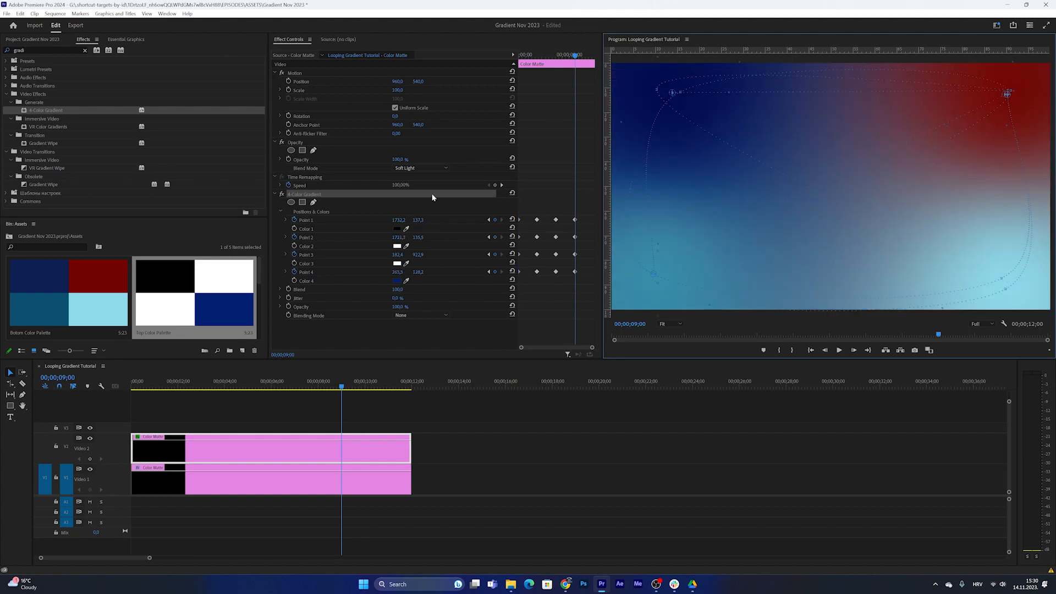
Paste the starting keyframes of all four Video 2 gradient points at 00;00;12;00 and return the playhead to the sequence start
{"action": "left_click_drag", "start_coordinate": [574, 55], "coordinate": [597, 75]}
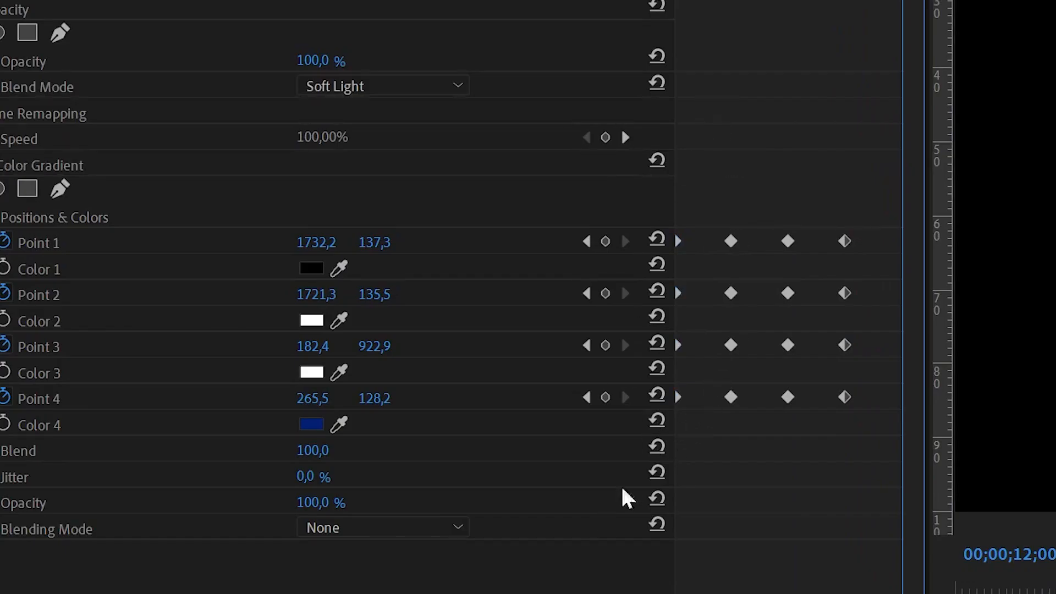
{"action": "key", "text": "ctrl+v"}
{"action": "left_click_drag", "start_coordinate": [884, 157], "coordinate": [915, 405]}
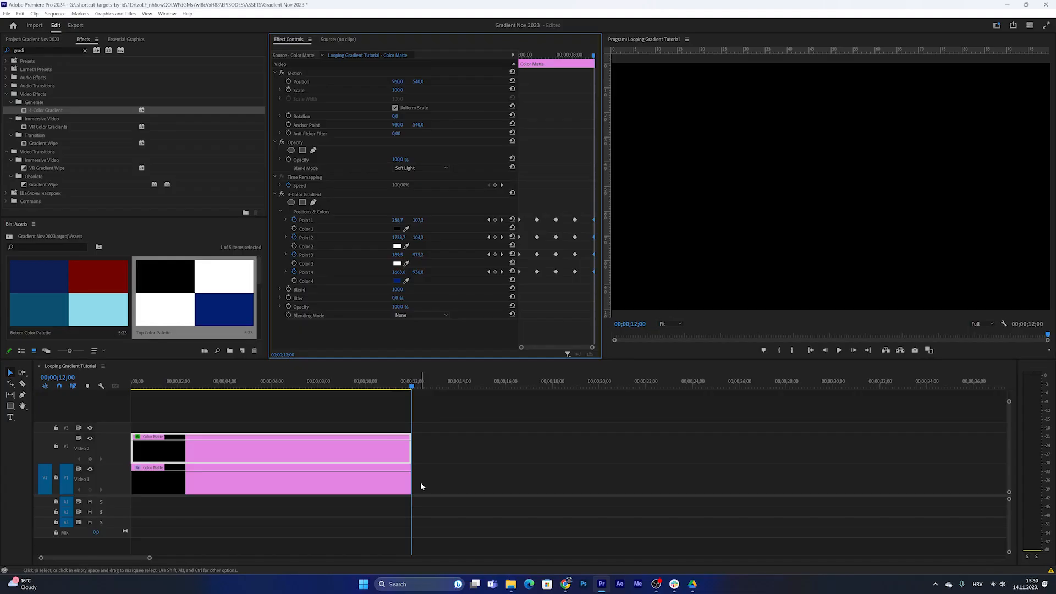
{"action": "left_click", "coordinate": [469, 445]}
{"action": "left_click_drag", "start_coordinate": [212, 447], "coordinate": [129, 457]}
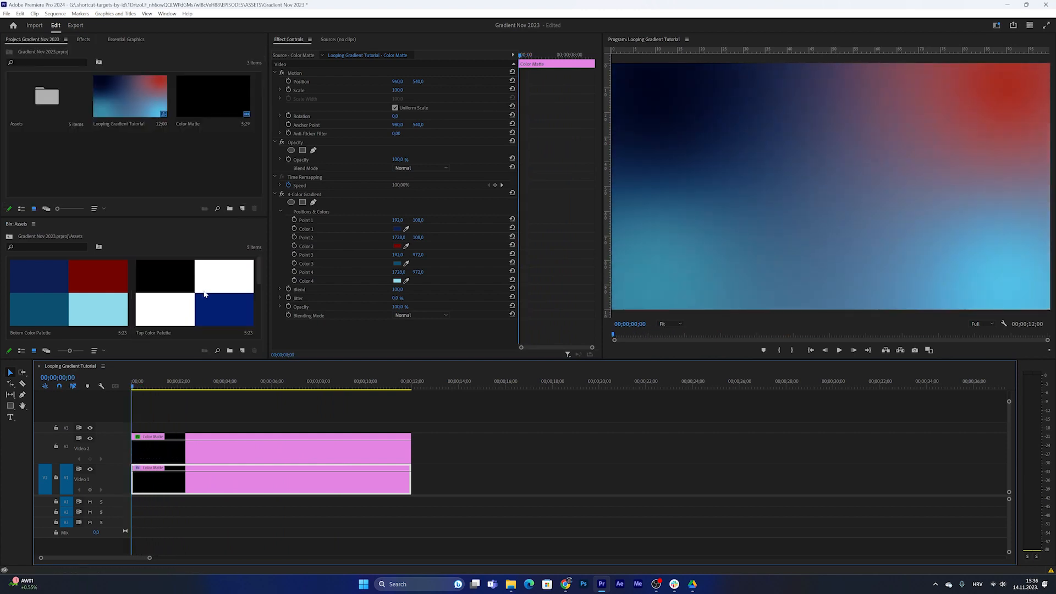
Create a 1920 × 1080 adjustment layer and place it on V3, extended to cover the full 12-second gradient
{"action": "right_click", "coordinate": [128, 157]}
{"action": "left_click", "coordinate": [256, 224]}
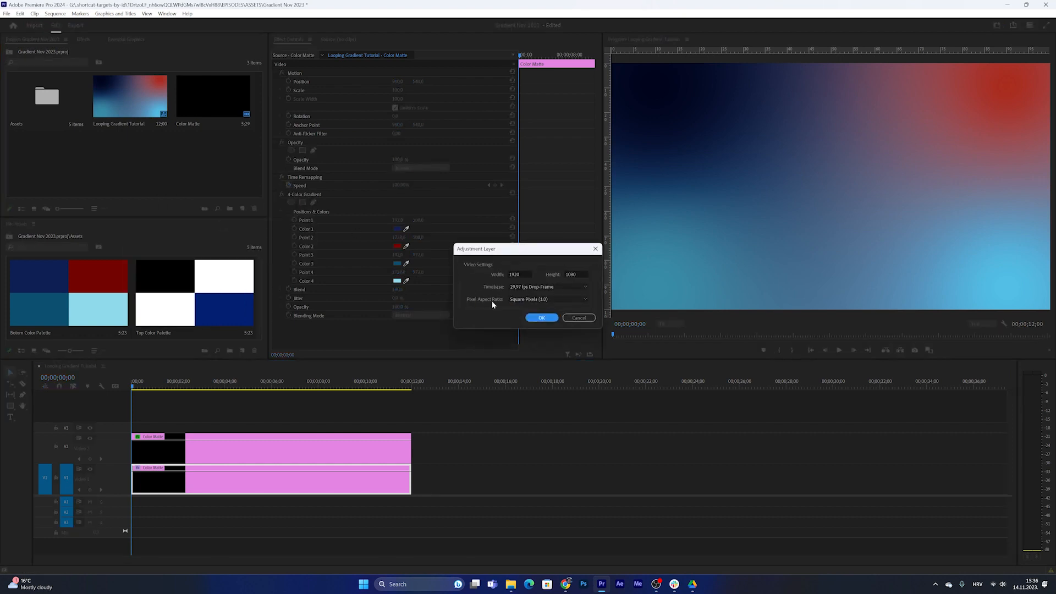
{"action": "left_click", "coordinate": [541, 321]}
{"action": "left_click_drag", "start_coordinate": [233, 105], "coordinate": [135, 427]}
{"action": "left_click_drag", "start_coordinate": [271, 428], "coordinate": [411, 438]}
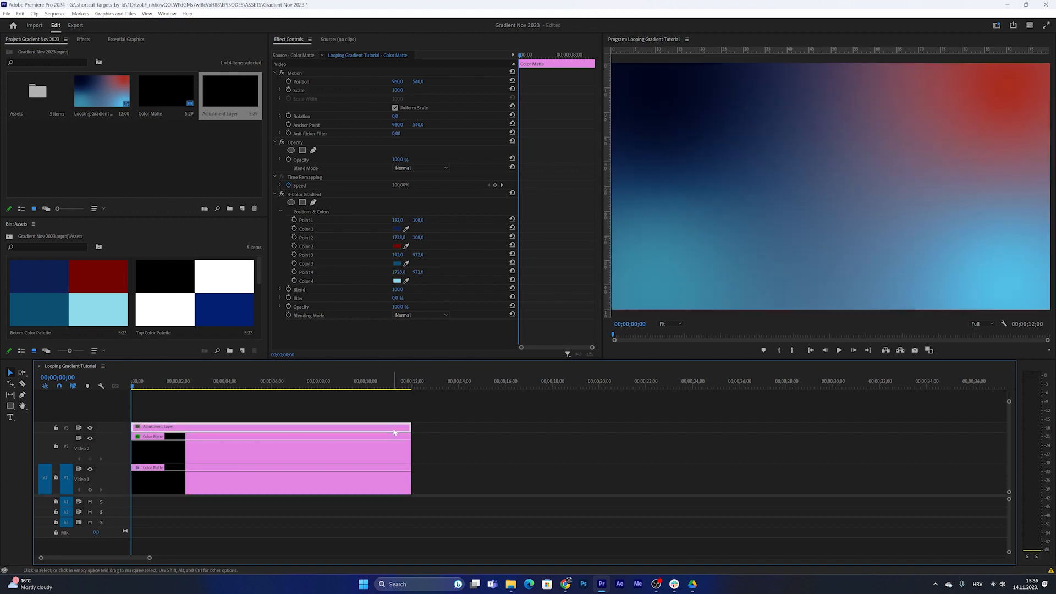
Find the Turbulent Displace effect and apply it to the adjustment layer
{"action": "left_click", "coordinate": [84, 40]}
{"action": "left_click", "coordinate": [73, 50]}
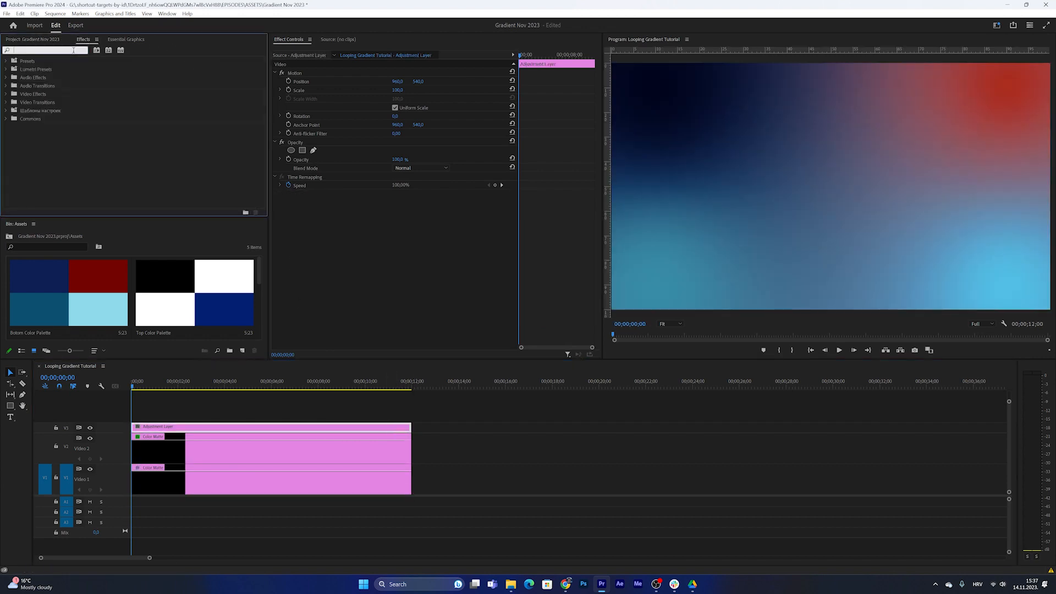
{"action": "type", "text": "turbule"}
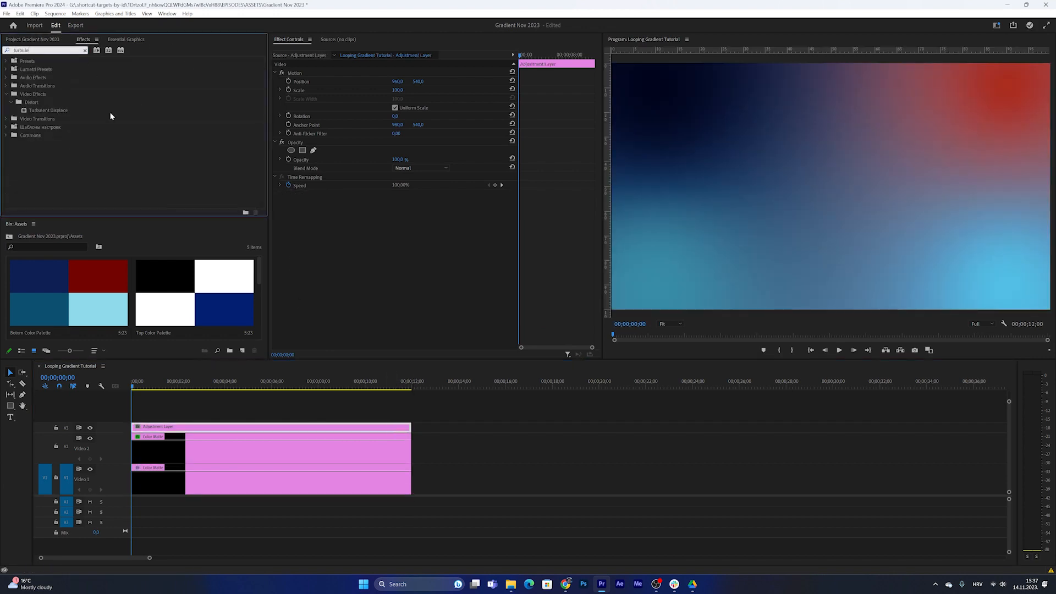
{"action": "left_click_drag", "start_coordinate": [71, 110], "coordinate": [218, 425]}
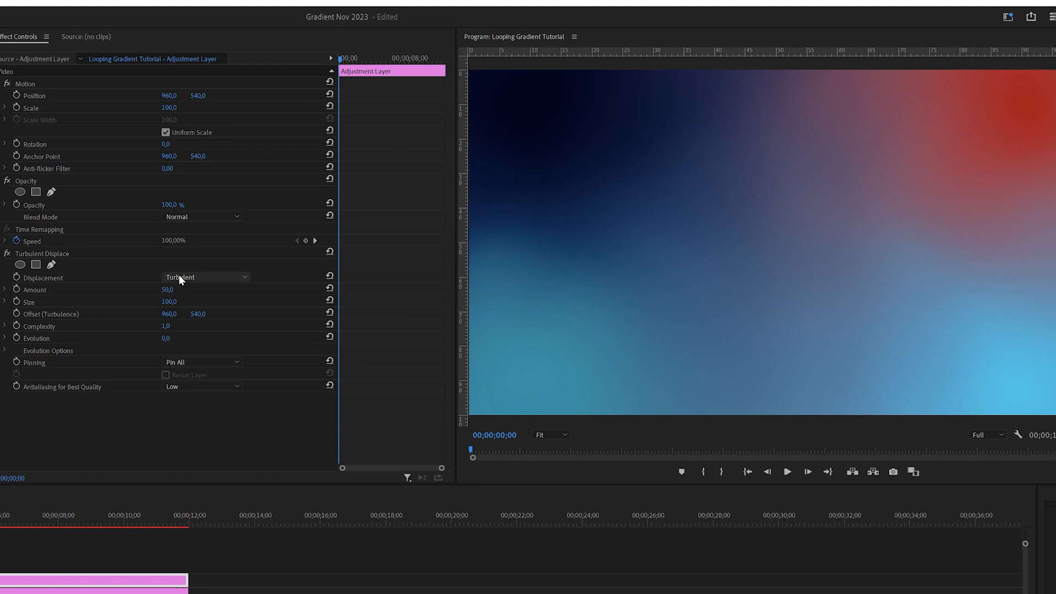
Set Turbulent Displace to Turbulent Smoother displacement with Amount 150 and Size 150
{"action": "left_click", "coordinate": [180, 279]}
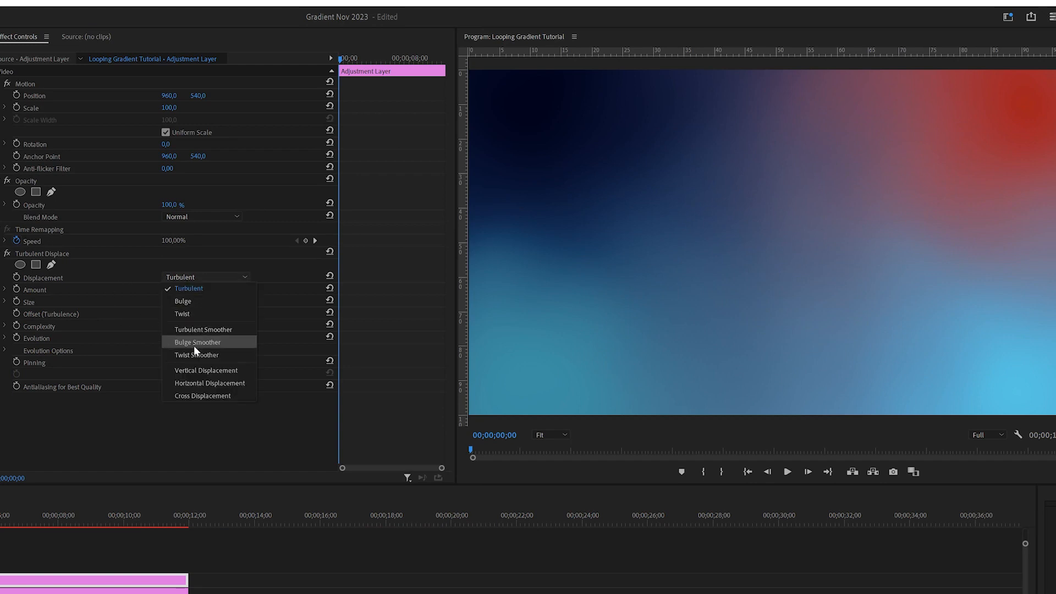
{"action": "left_click", "coordinate": [208, 329]}
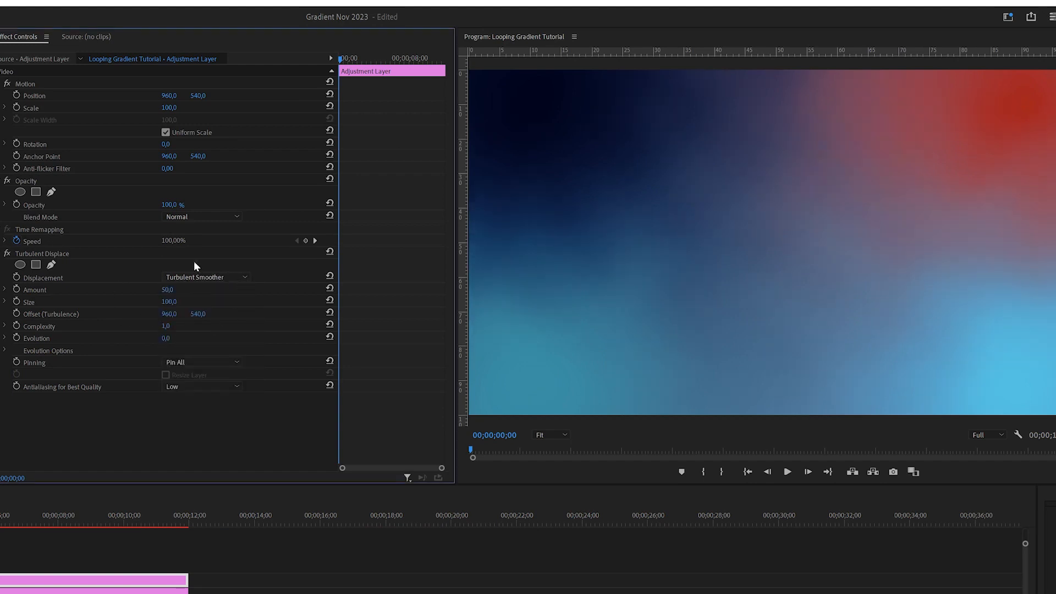
{"action": "left_click", "coordinate": [69, 276]}
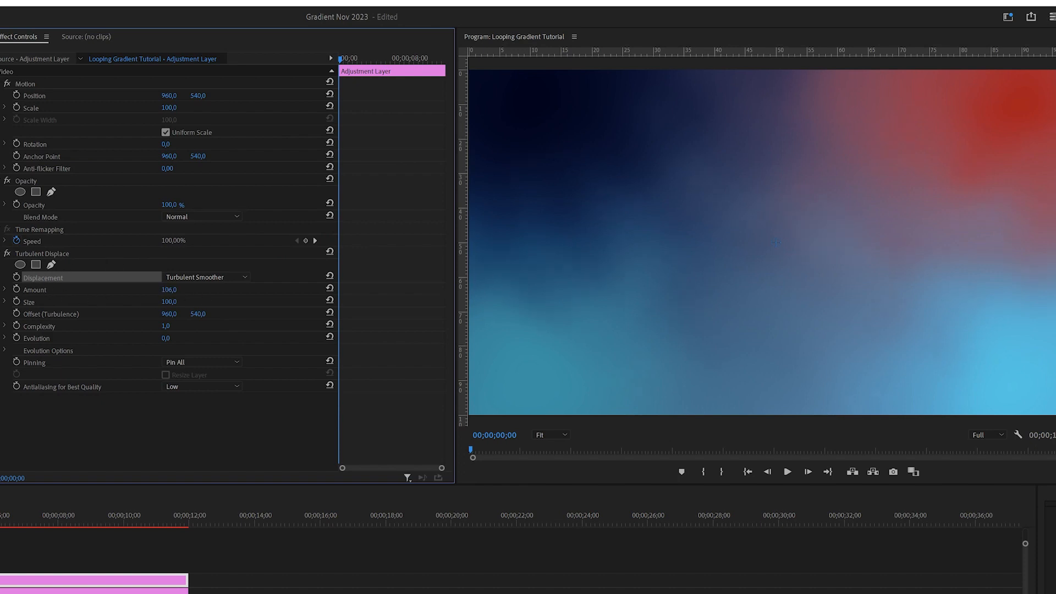
{"action": "left_click", "coordinate": [177, 289]}
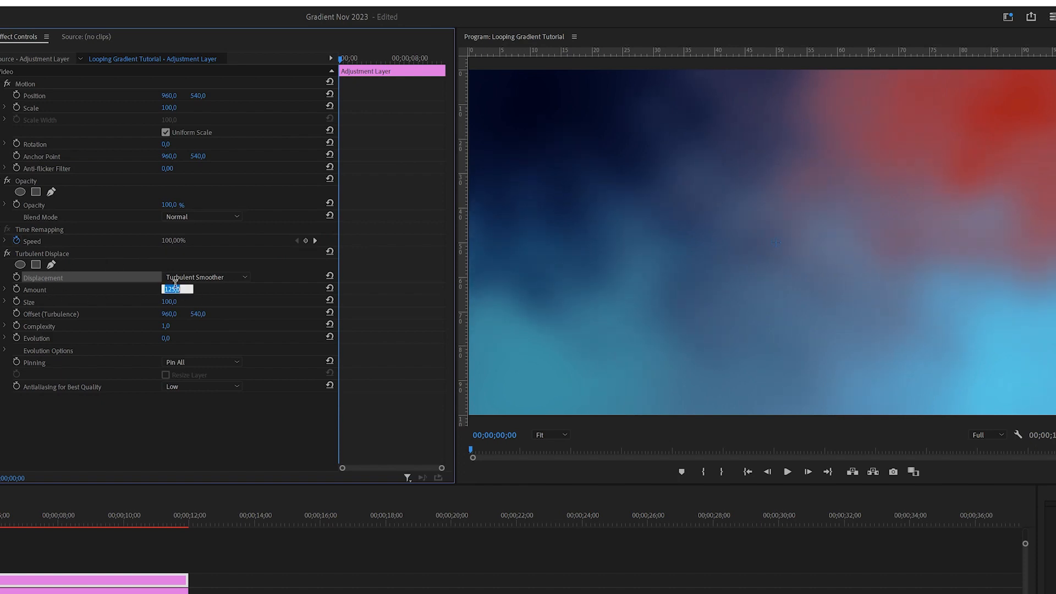
{"action": "type", "text": "150"}
{"action": "key", "text": "Return"}
{"action": "left_click", "coordinate": [175, 301]}
{"action": "type", "text": "150"}
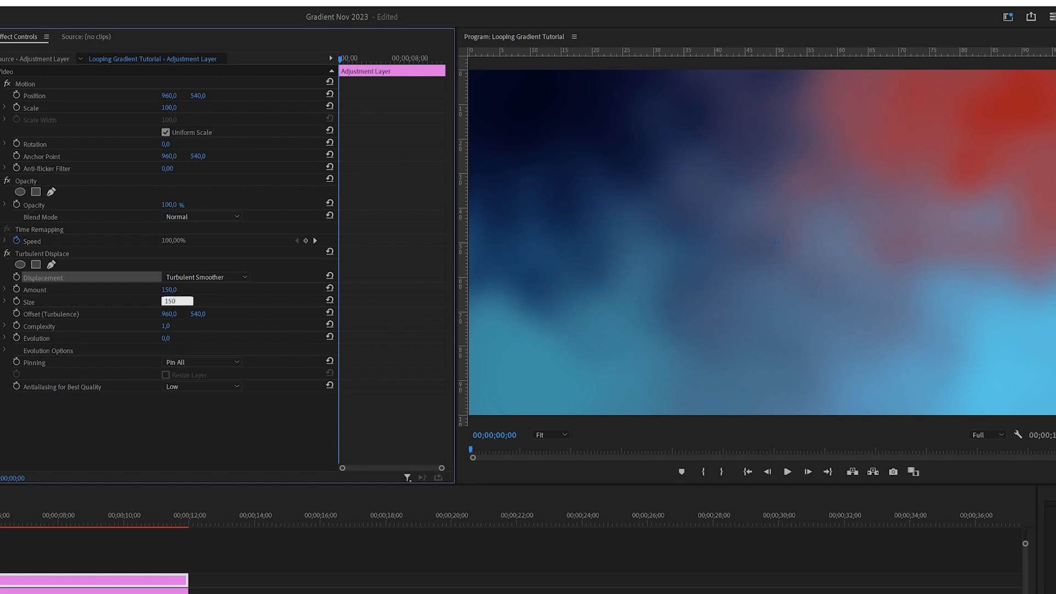
{"action": "key", "text": "Return"}
{"action": "mouse_move", "coordinate": [132, 387]}
{"action": "left_mouse_down"}
{"action": "mouse_move", "coordinate": [332, 404]}
{"action": "mouse_move", "coordinate": [407, 424]}
{"action": "mouse_move", "coordinate": [345, 431]}
{"action": "mouse_move", "coordinate": [126, 387]}
{"action": "left_mouse_up"}
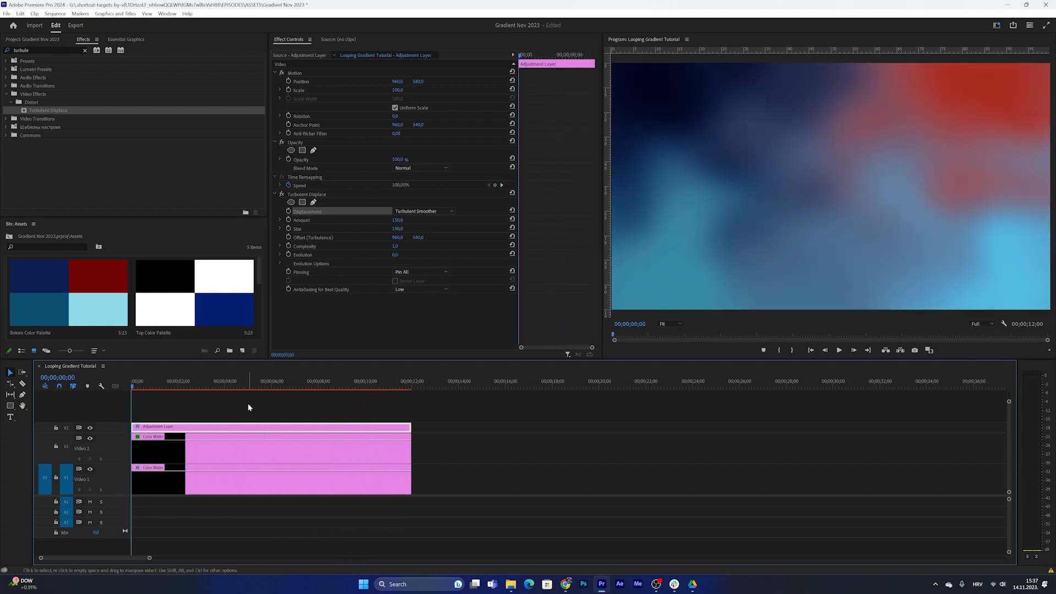
{"action": "left_click", "coordinate": [236, 412]}
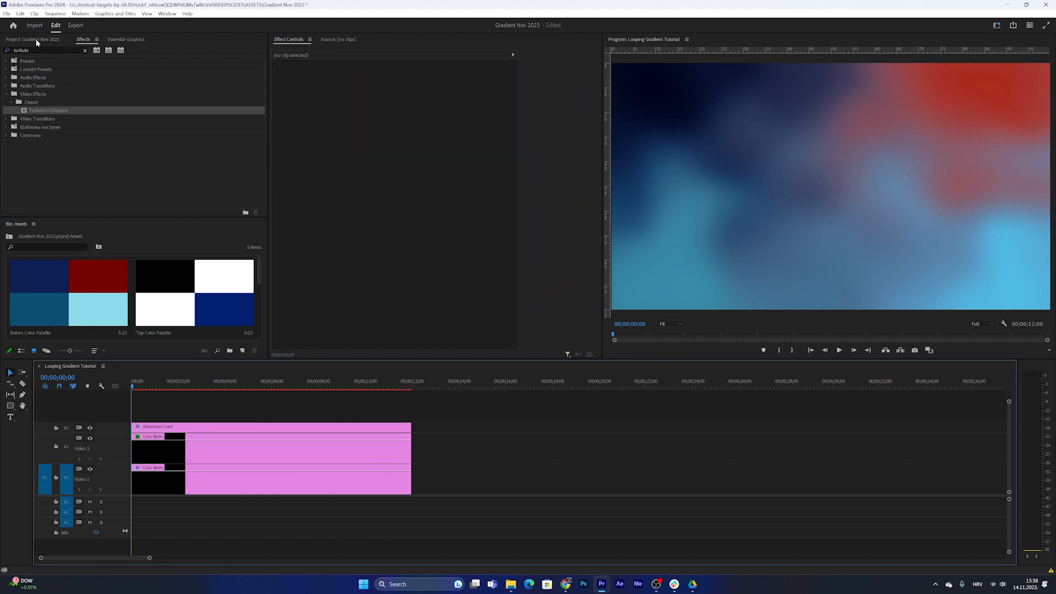
Find the Noise HLS effect and apply it to the adjustment layer
{"action": "left_click_drag", "start_coordinate": [40, 50], "coordinate": [2, 53]}
{"action": "type", "text": "noise"}
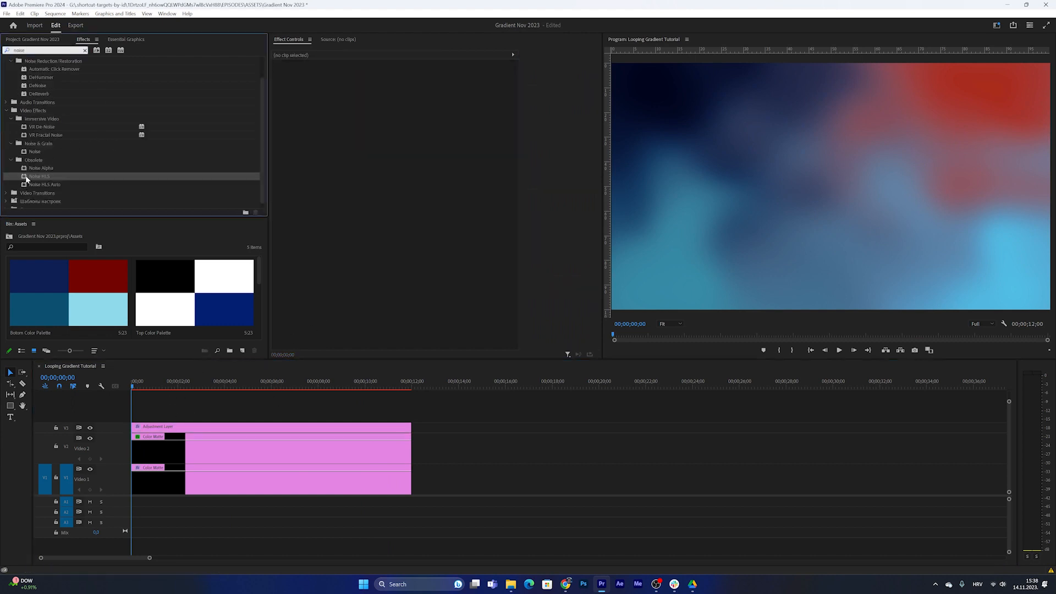
{"action": "left_click_drag", "start_coordinate": [29, 176], "coordinate": [195, 427]}
Set Noise HLS to Grain with Hue, Lightness and Saturation at 3%, preview the sequence and return to its start
{"action": "scroll", "coordinate": [339, 277], "scroll_direction": "down", "scroll_amount": 2}
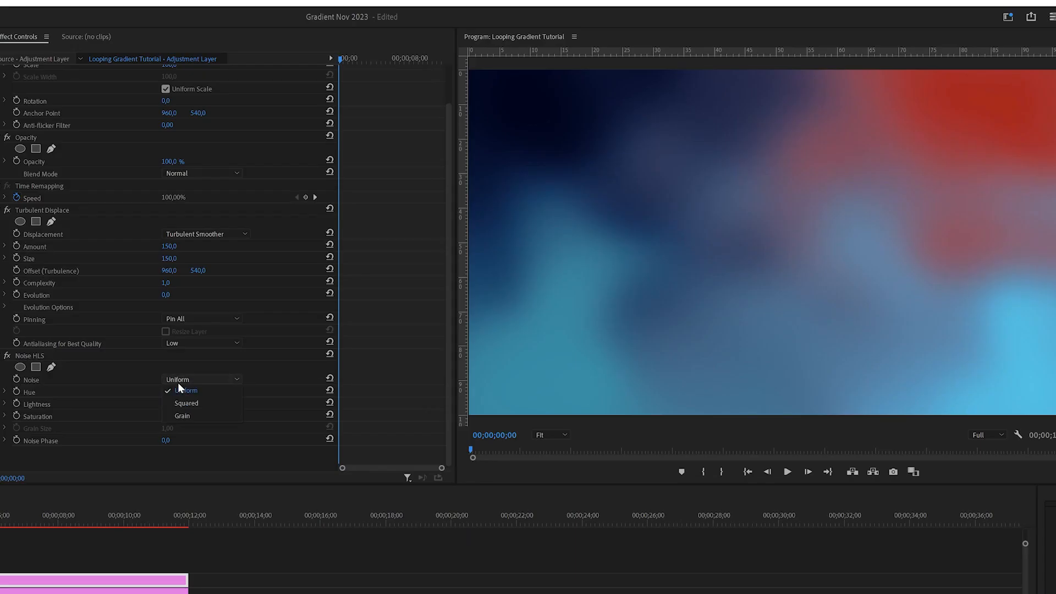
{"action": "left_click", "coordinate": [402, 285]}
{"action": "left_click", "coordinate": [185, 416]}
{"action": "left_click", "coordinate": [167, 391]}
{"action": "type", "text": "3"}
{"action": "key", "text": "Tab"}
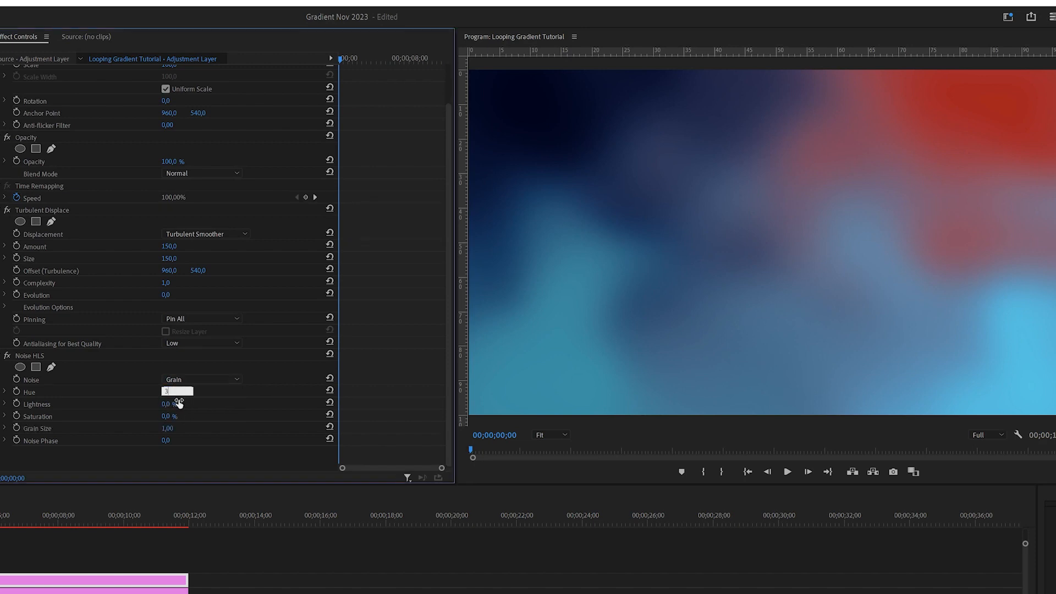
{"action": "type", "text": "3"}
{"action": "key", "text": "Tab"}
{"action": "type", "text": "3"}
{"action": "key", "text": "Return"}
{"action": "key", "text": "space"}
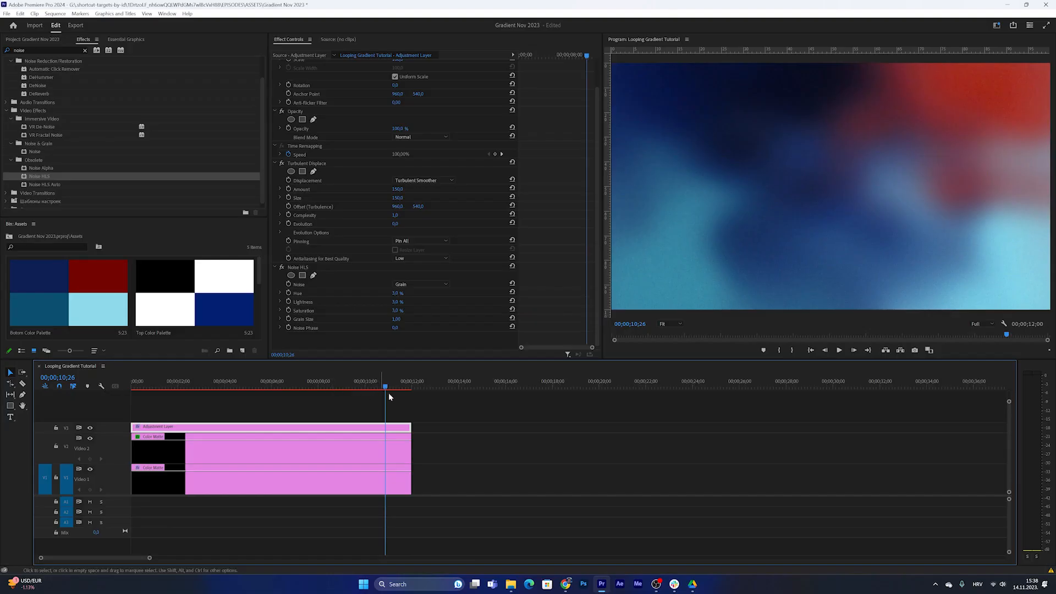
{"action": "key", "text": "Home"}
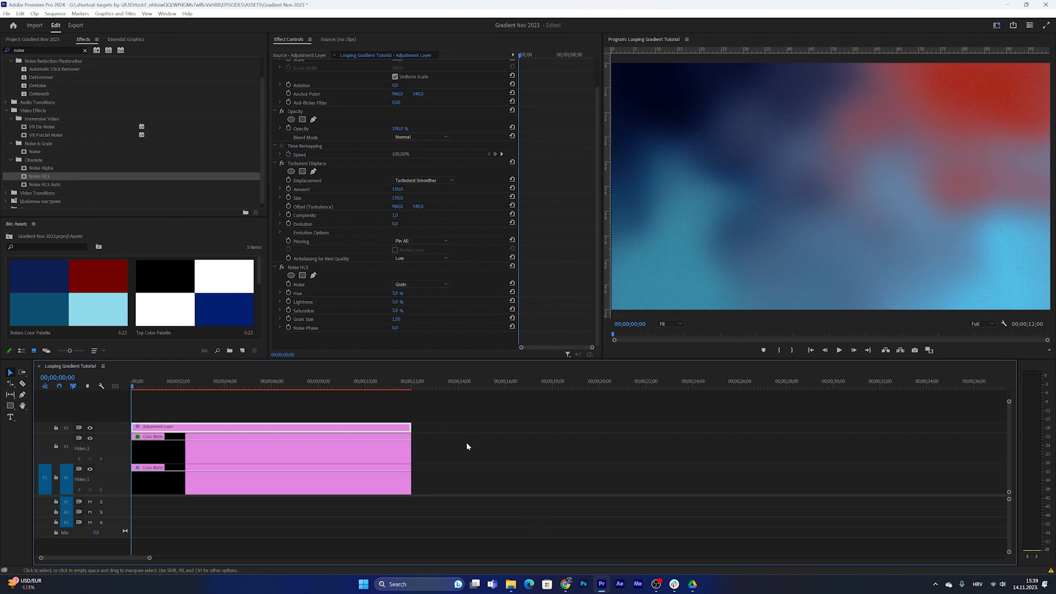
Nest the adjustment layer and both colour mattes into a sequence named "Gradient BG"
{"action": "left_click_drag", "start_coordinate": [189, 401], "coordinate": [232, 479]}
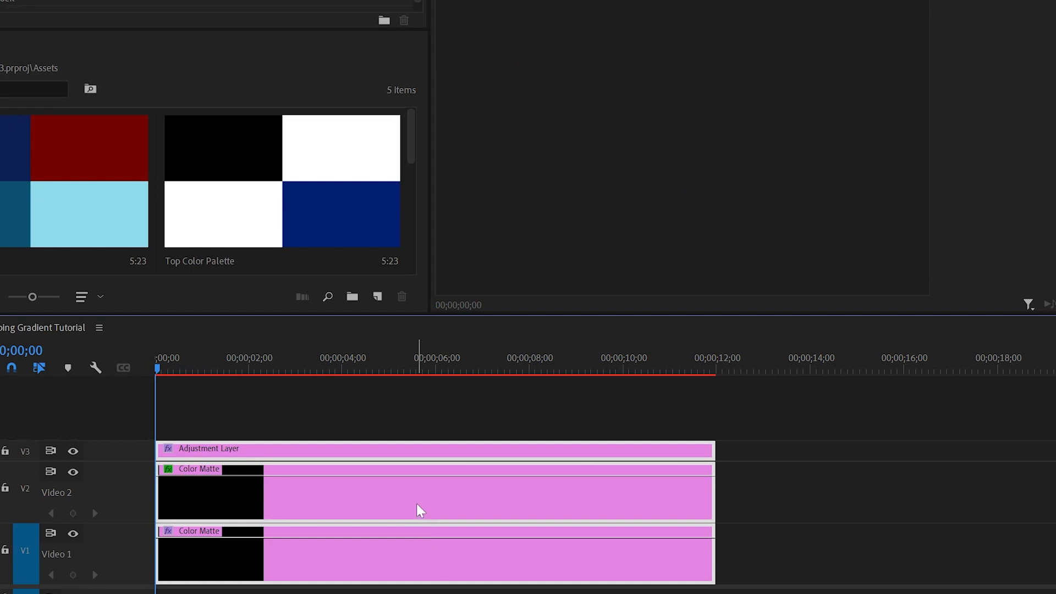
{"action": "right_click", "coordinate": [417, 503]}
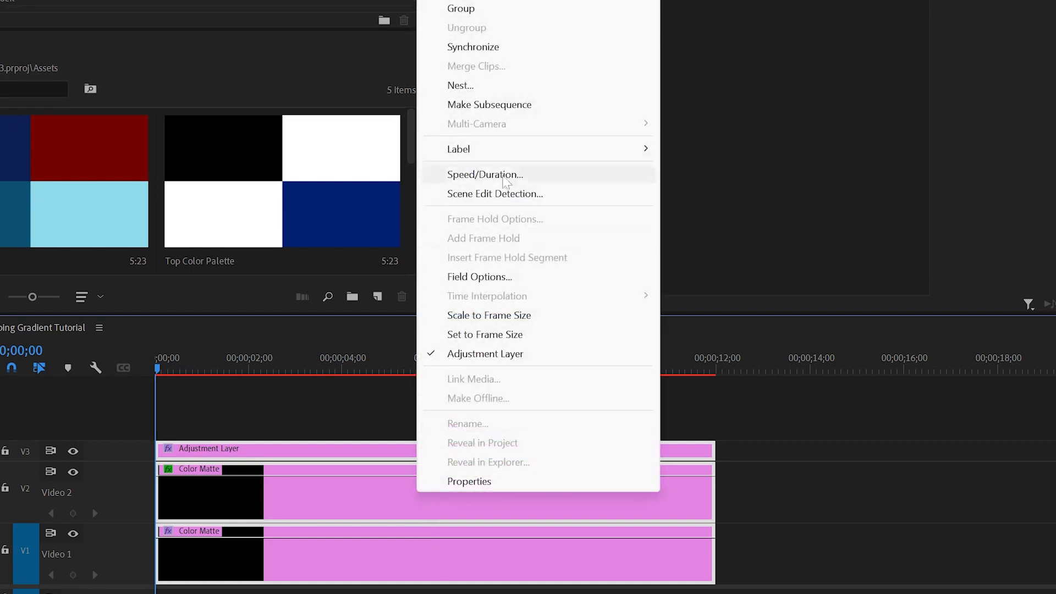
{"action": "left_click", "coordinate": [523, 86]}
{"action": "type", "text": "Gradient"}
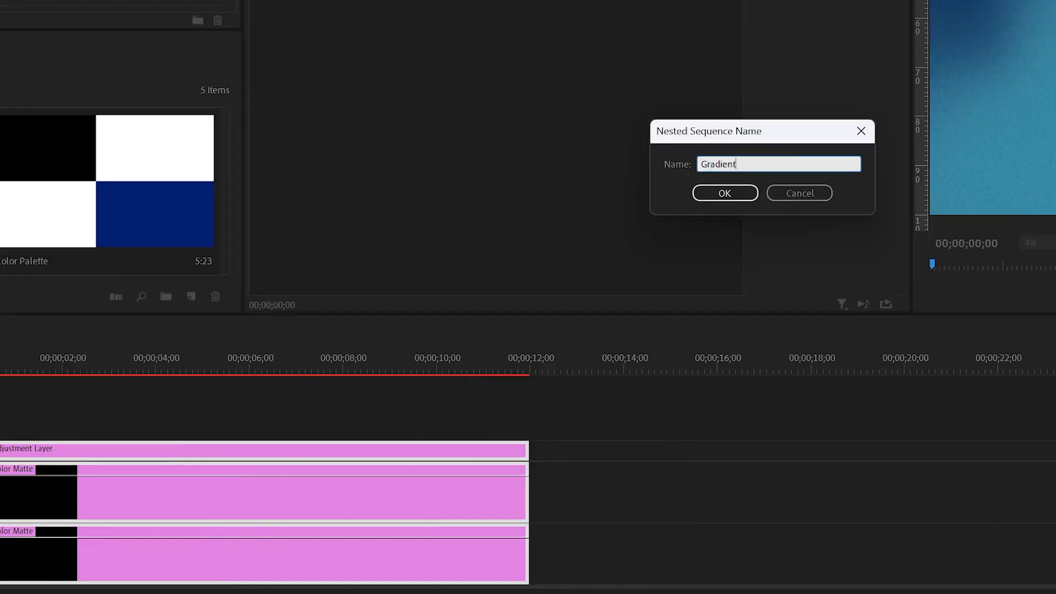
{"action": "type", "text": " B"}
{"action": "type", "text": "G"}
{"action": "key", "text": "Return"}
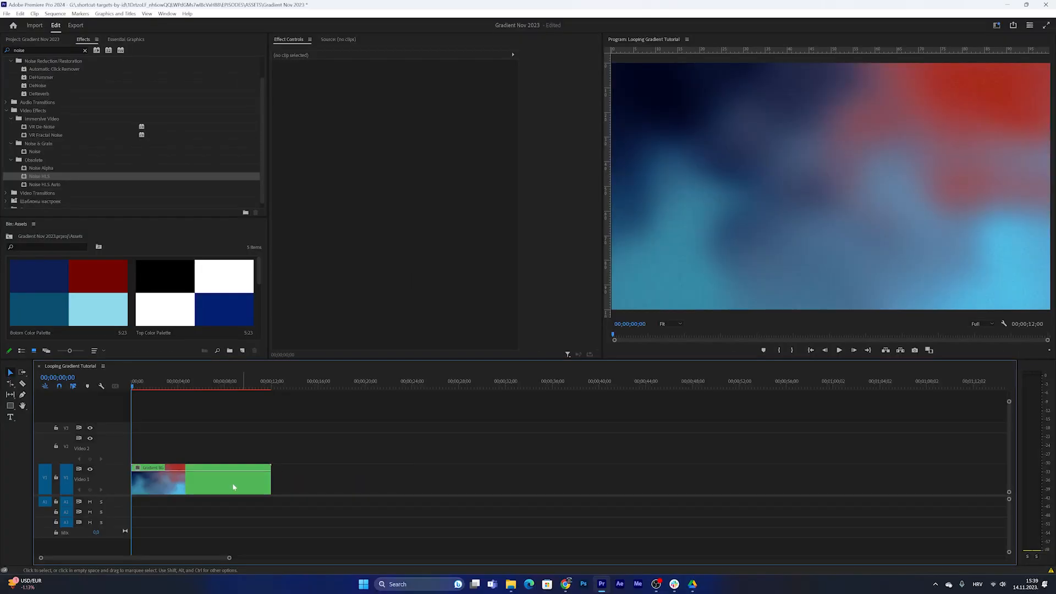
Duplicate the Gradient BG clip directly after the original on Video 1 and play across the join to check the loop
{"action": "left_click_drag", "start_coordinate": [236, 483], "coordinate": [355, 489]}
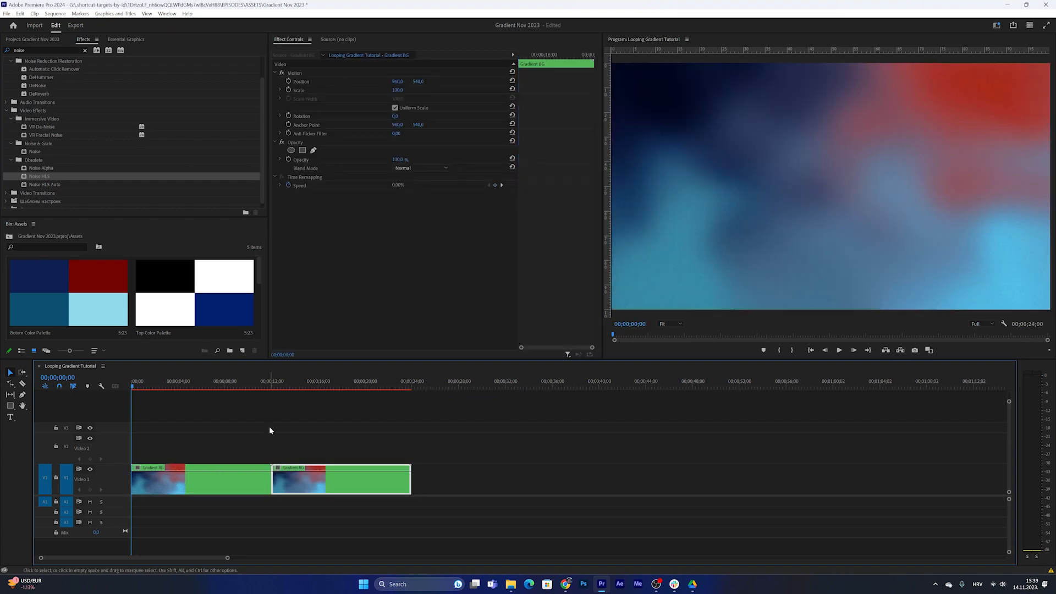
{"action": "left_click", "coordinate": [266, 382]}
{"action": "key", "text": "space"}
{"action": "key", "text": "equal"}
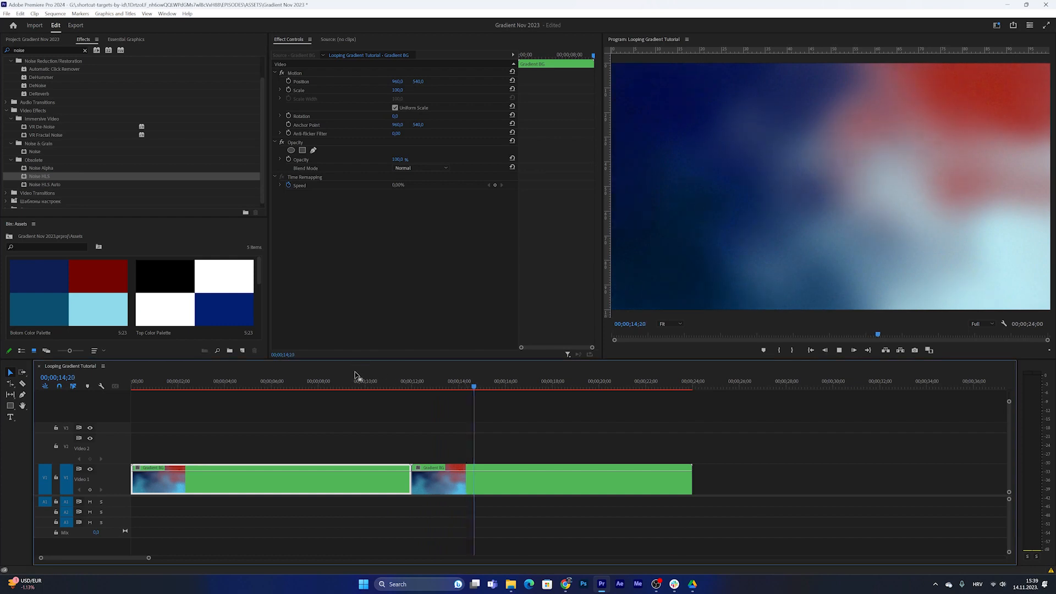
{"action": "key", "text": "minus"}
{"action": "left_click_drag", "start_coordinate": [365, 446], "coordinate": [231, 475]}
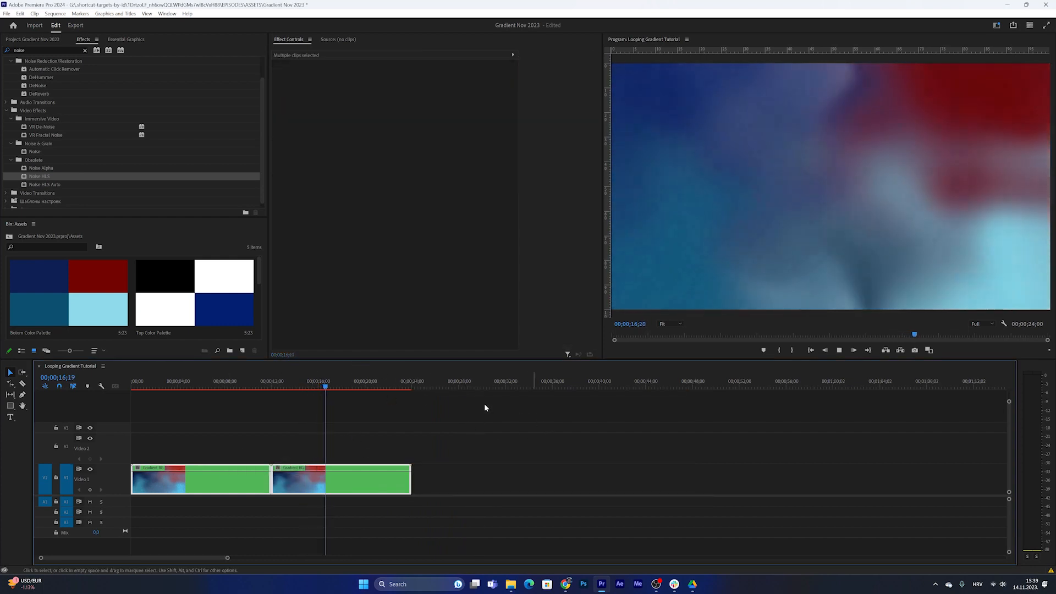
{"action": "left_click", "coordinate": [632, 396]}
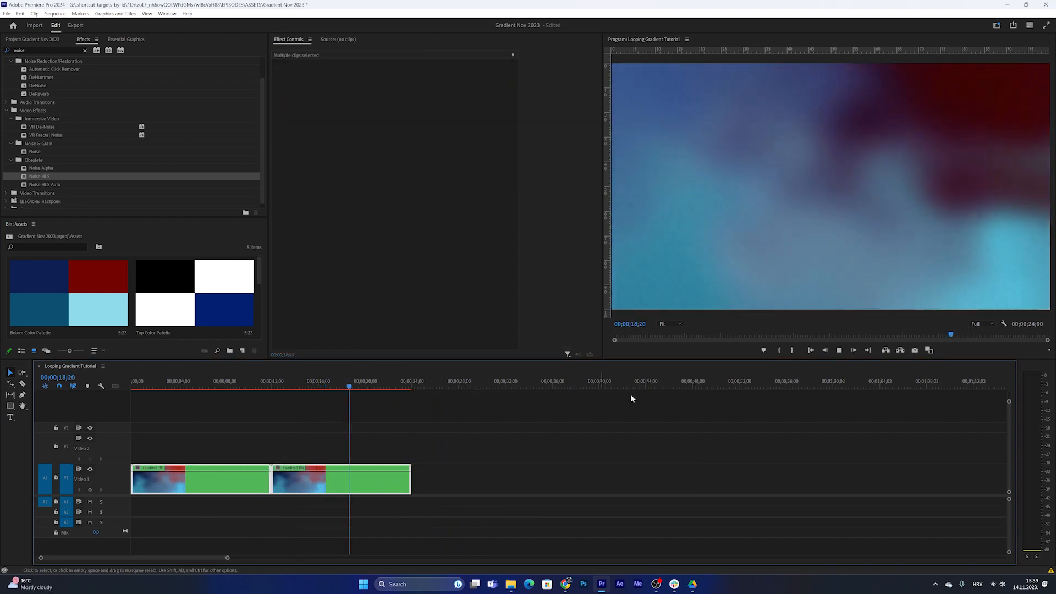
Open the nested Gradient BG sequence to inspect its layers, moving the playhead to about 00;00;07;18
{"action": "double_click", "coordinate": [368, 472]}
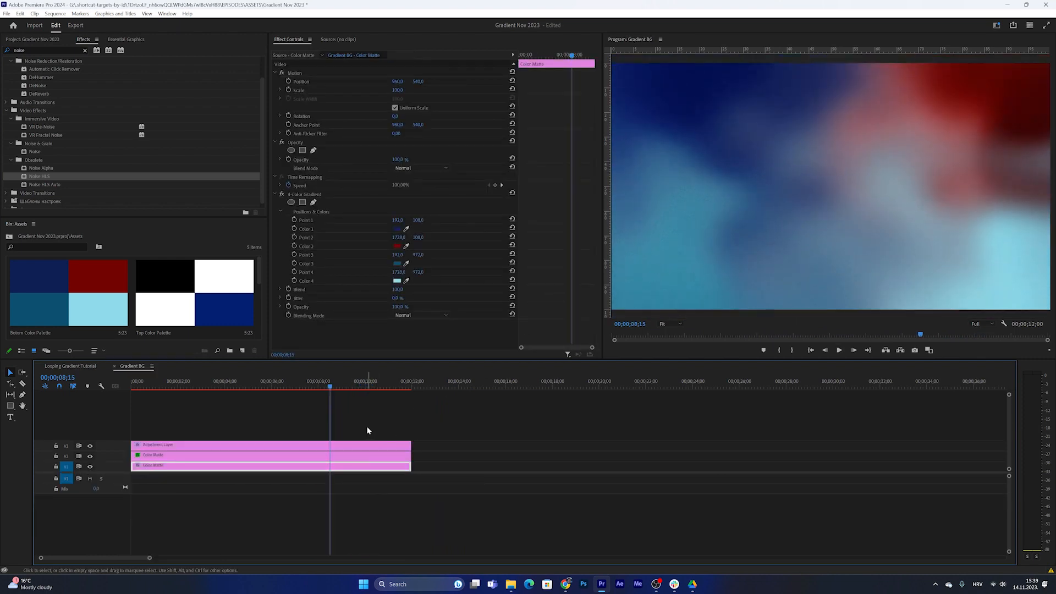
{"action": "left_click", "coordinate": [80, 366]}
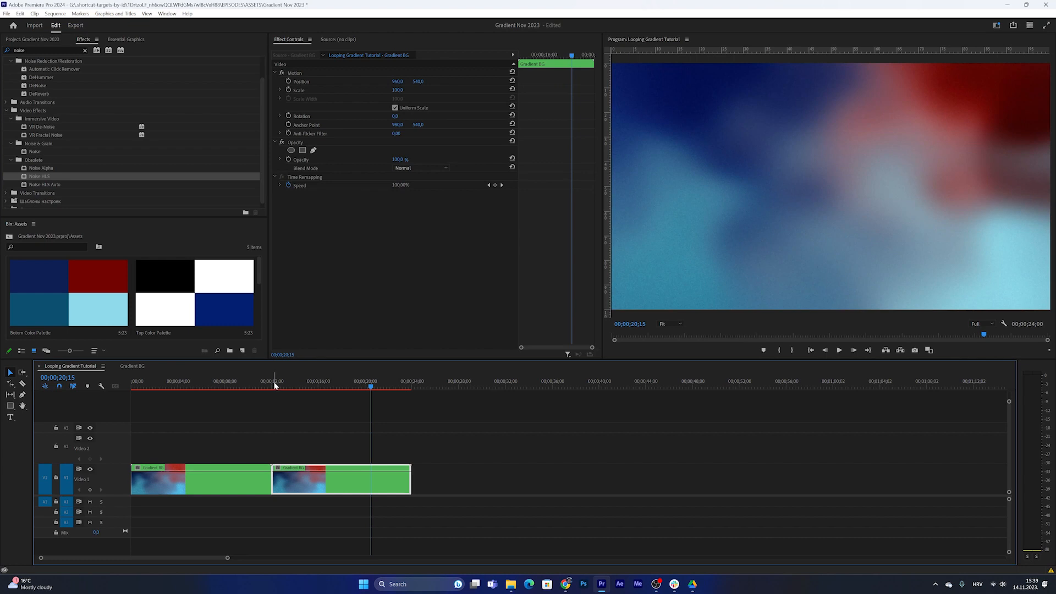
{"action": "double_click", "coordinate": [300, 490]}
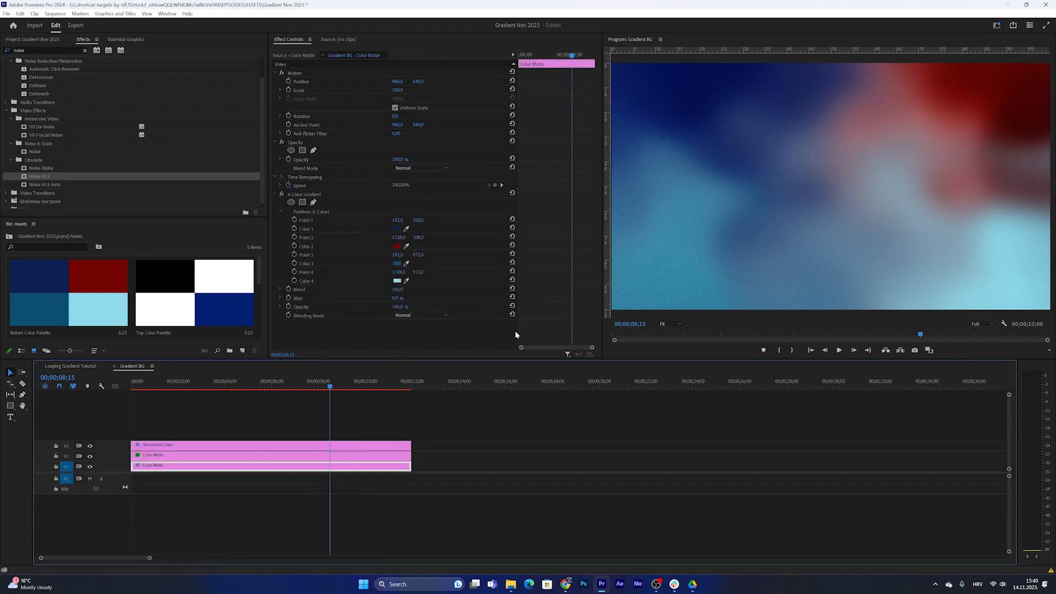
{"action": "left_click", "coordinate": [308, 380]}
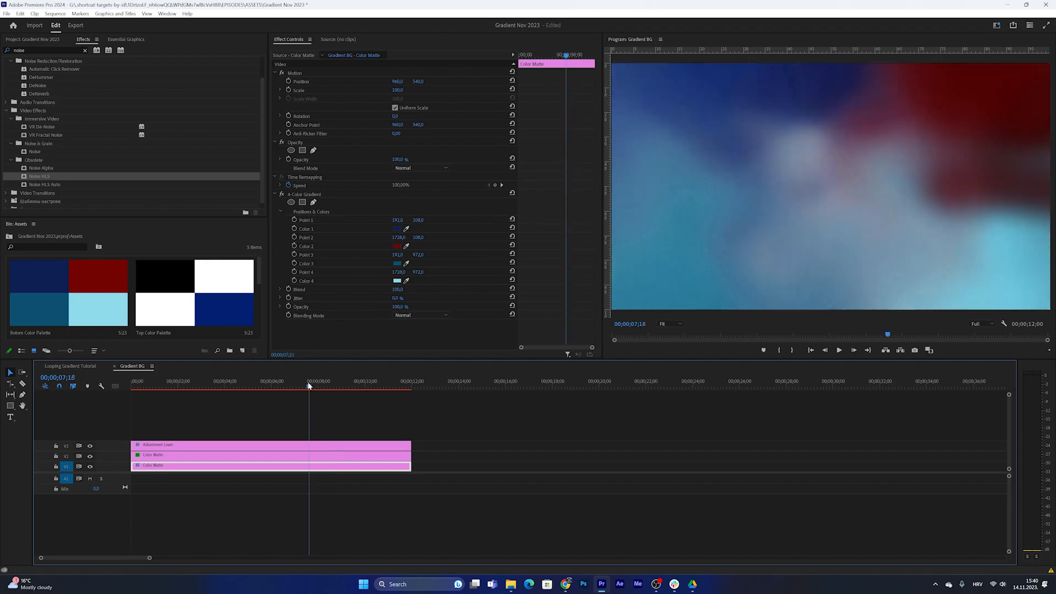